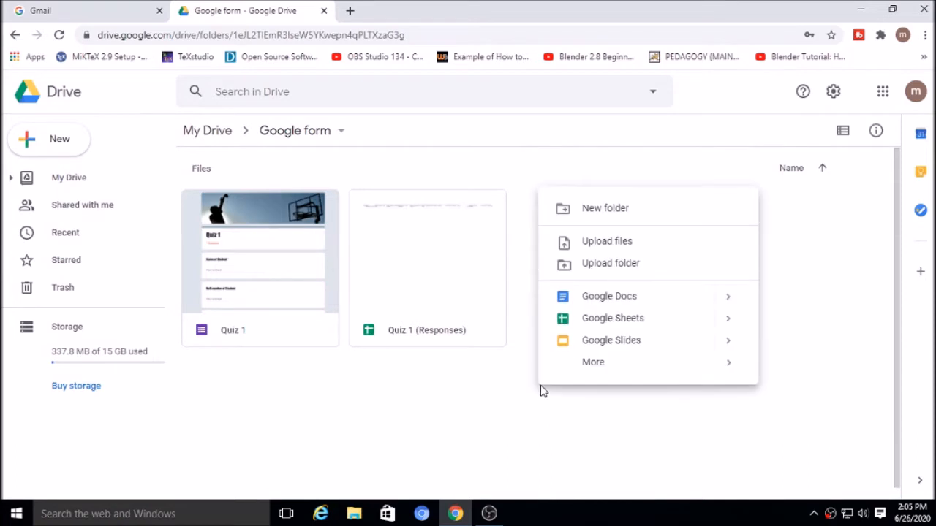
# Step: Create a blank Google Form in the Google form folder and name both the form title and the file "Survey"
pyautogui.moveTo(599, 365)
pyautogui.click(428, 380)
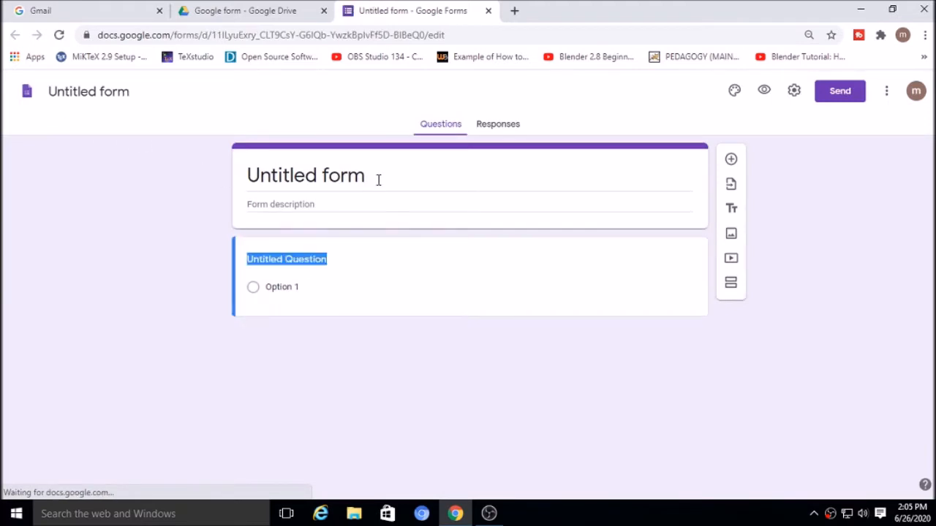
pyautogui.click(378, 180)
pyautogui.write('Survey')
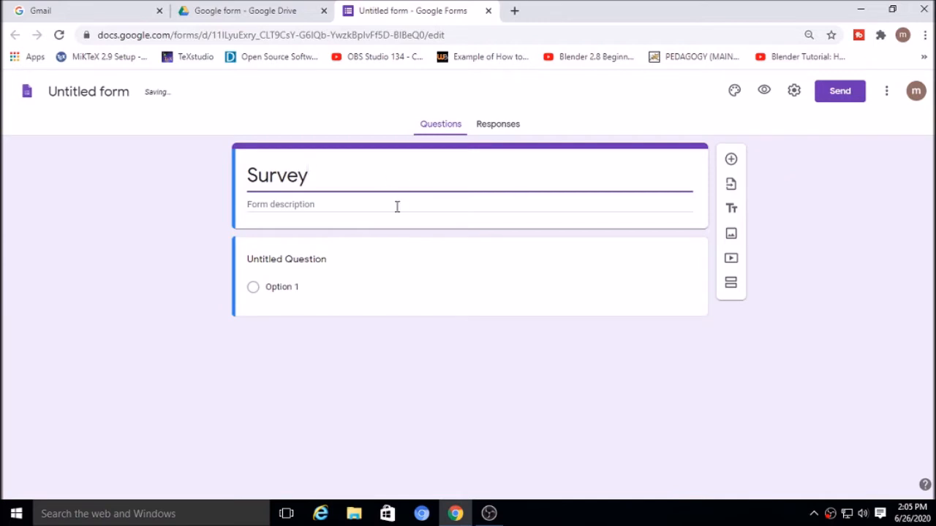
pyautogui.click(68, 91)
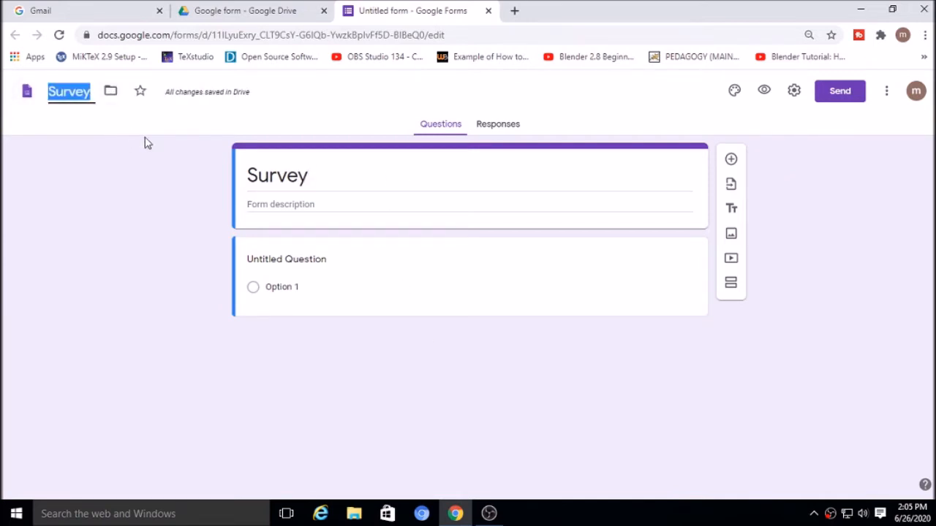
# Step: Enter "Fill the survey" as the form description
pyautogui.click(427, 204)
pyautogui.write('Fill the survey')
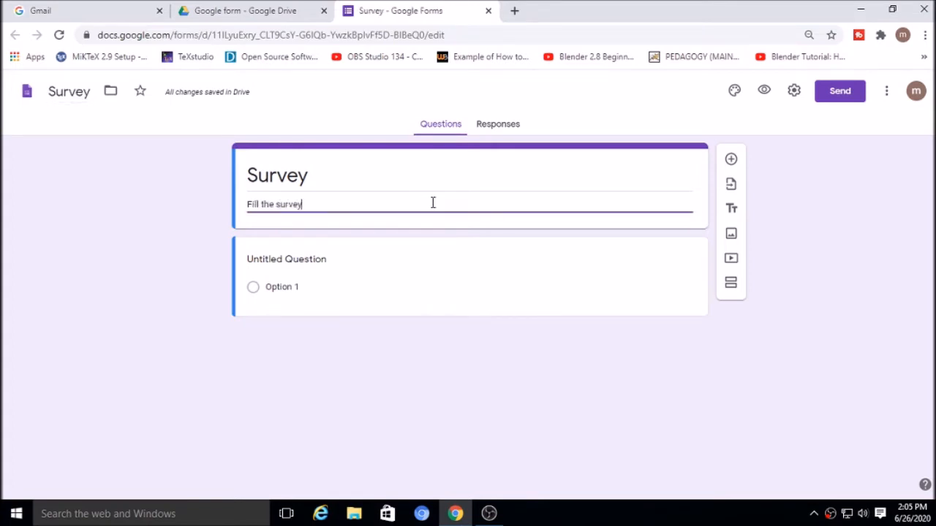
pyautogui.click(376, 348)
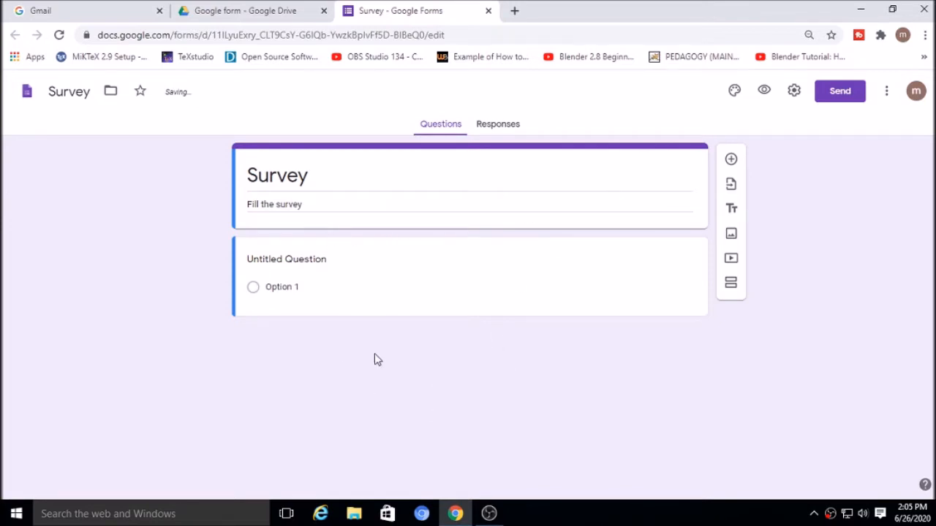
# Step: Replace the untitled question's text with "What is satisfaction level for this video?"
pyautogui.click(319, 260)
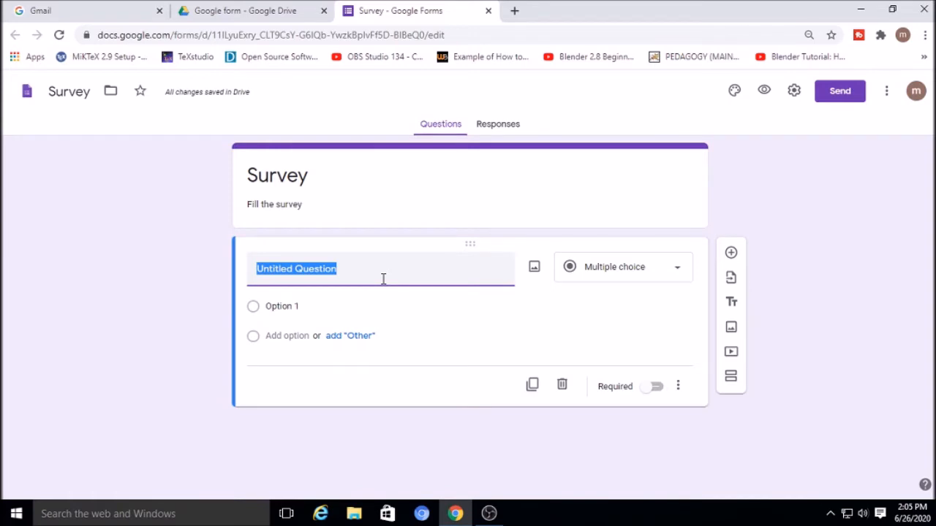
pyautogui.write('What is satisfaction')
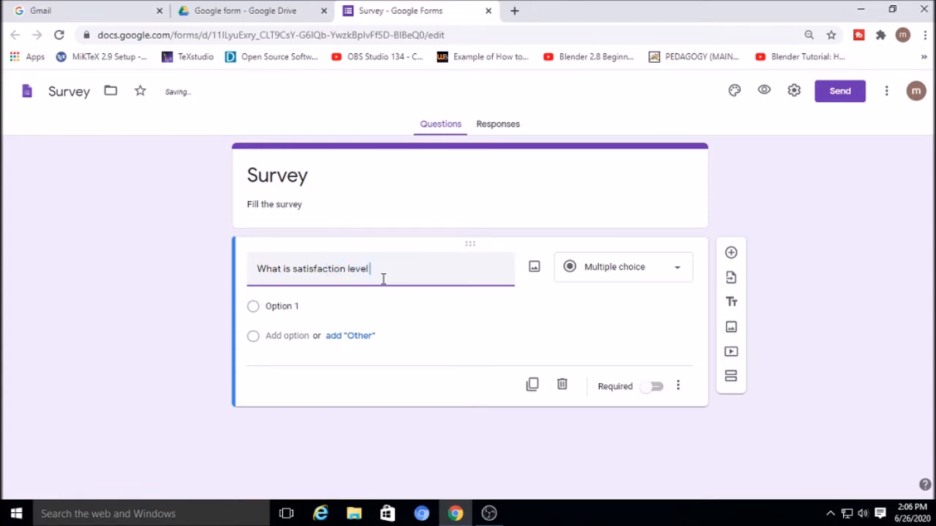
pyautogui.write('level for this video?')
pyautogui.click(585, 320)
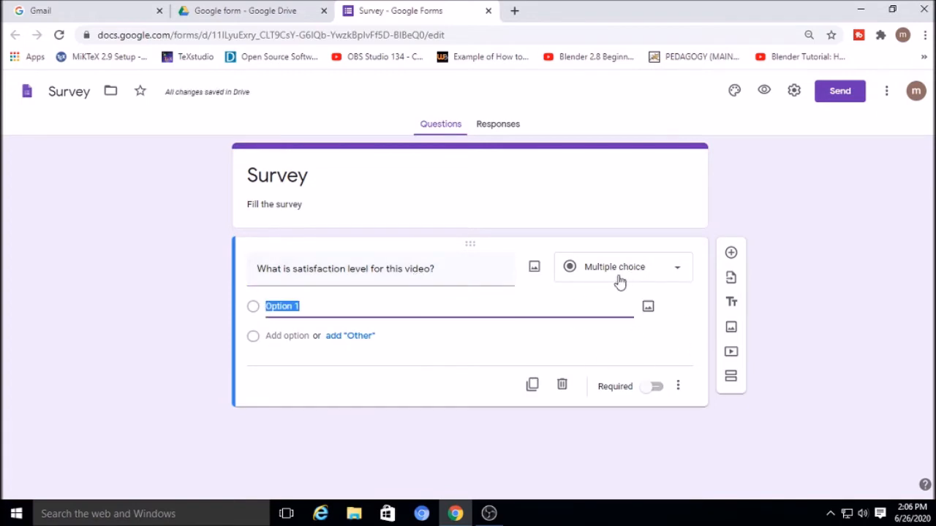
# Step: Change the satisfaction question's type to Linear scale with a range of 1 to 5
pyautogui.click(677, 272)
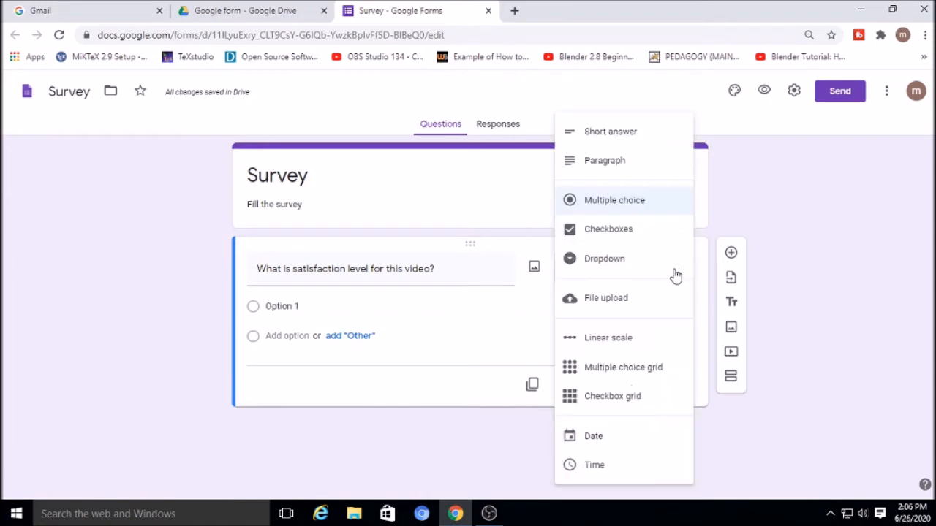
pyautogui.click(627, 342)
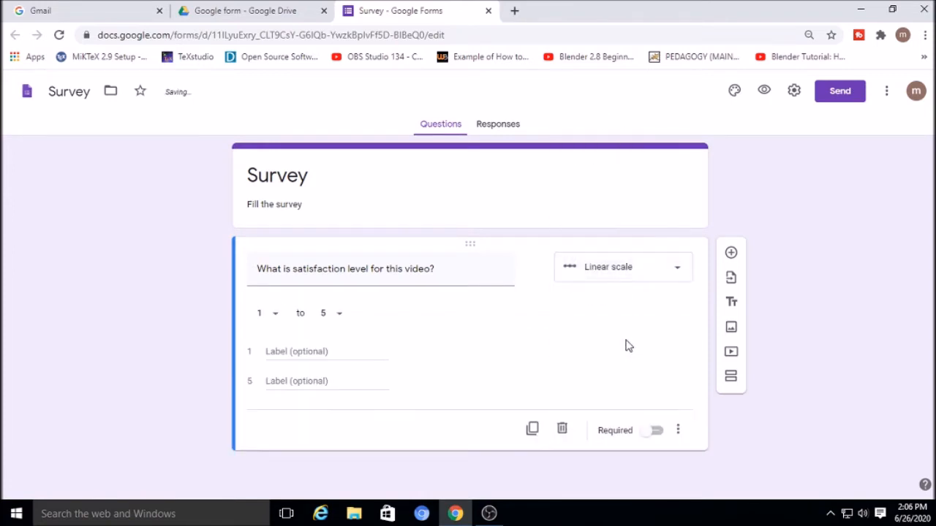
pyautogui.click(340, 319)
pyautogui.click(332, 468)
pyautogui.click(336, 317)
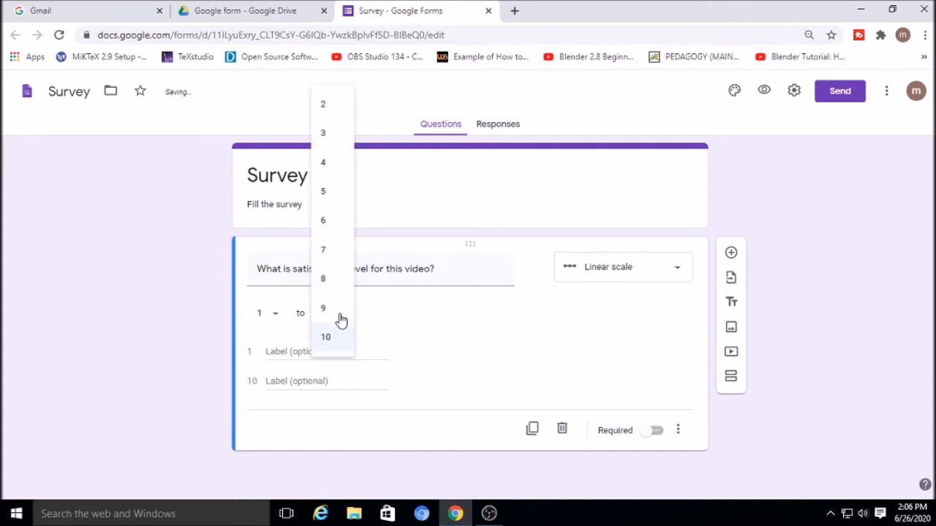
pyautogui.click(337, 194)
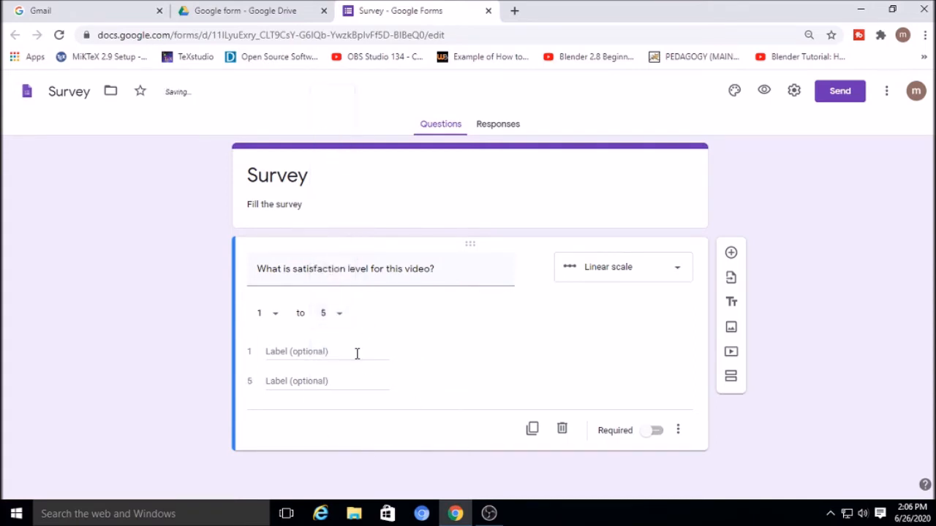
# Step: Label scale value 1 "Not Satisfied" and value 5 "Very much Satisfied", and make the question required
pyautogui.click(278, 354)
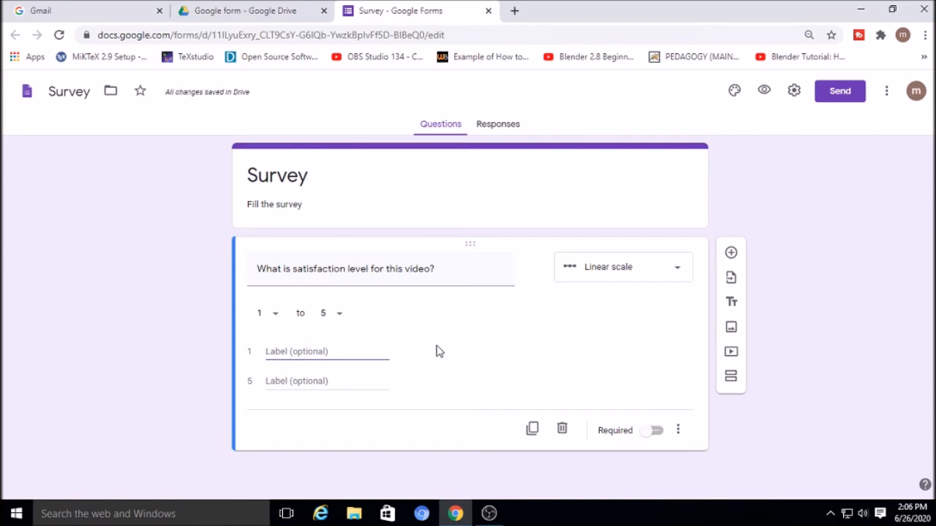
pyautogui.write('Not Satisfi')
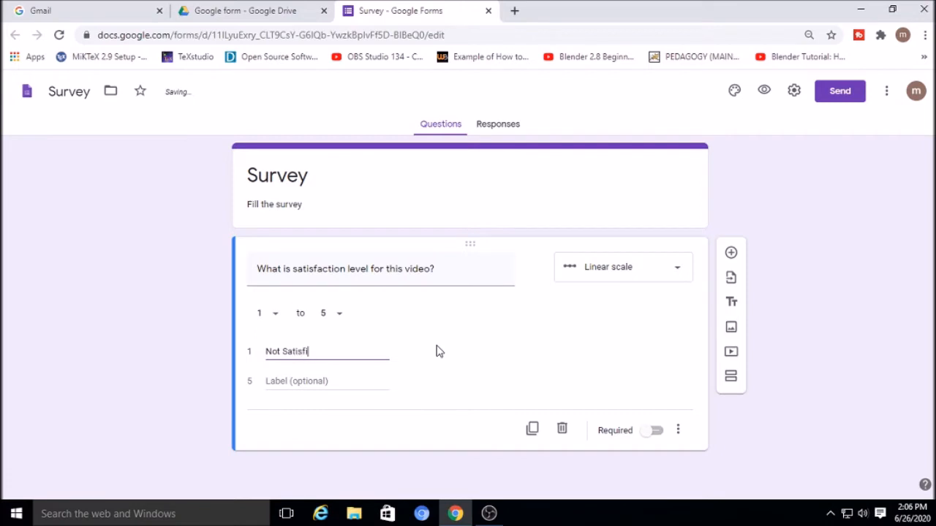
pyautogui.write('ed')
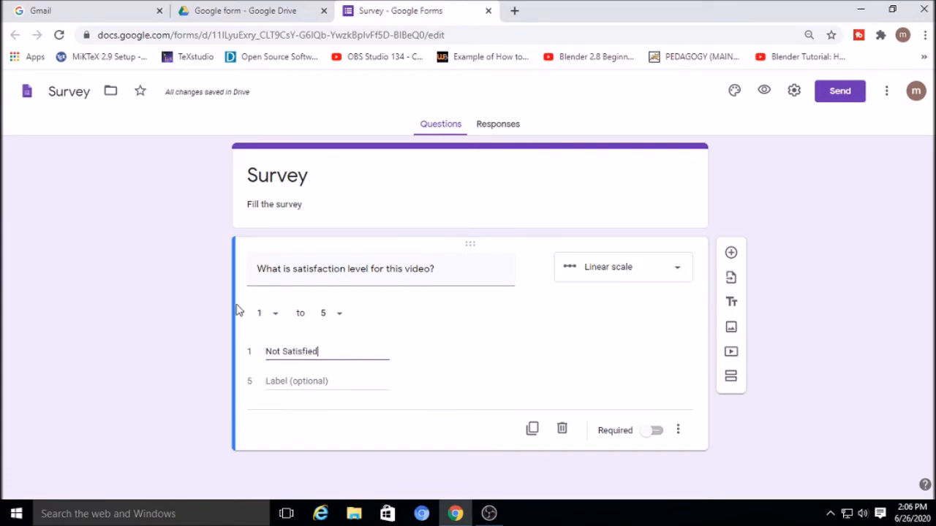
pyautogui.click(288, 388)
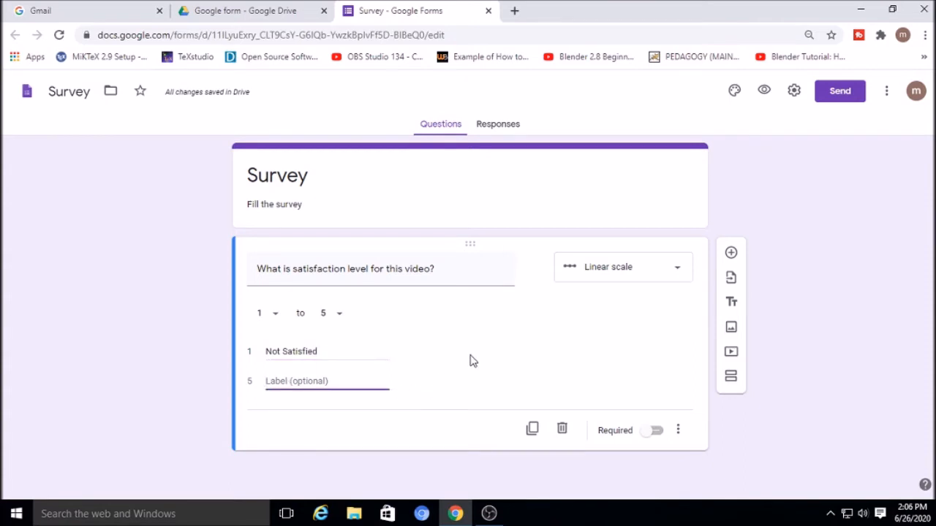
pyautogui.write('Very Satis')
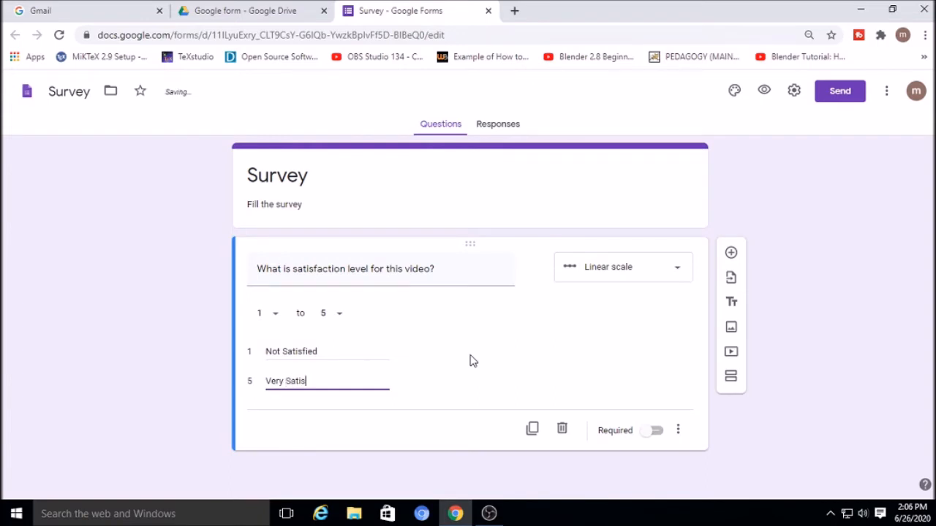
pyautogui.write('fied')
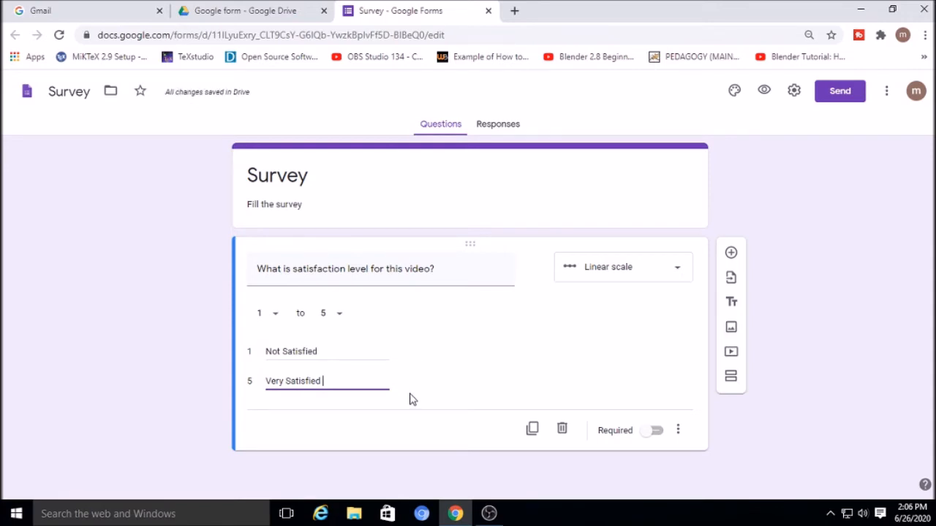
pyautogui.write('much')
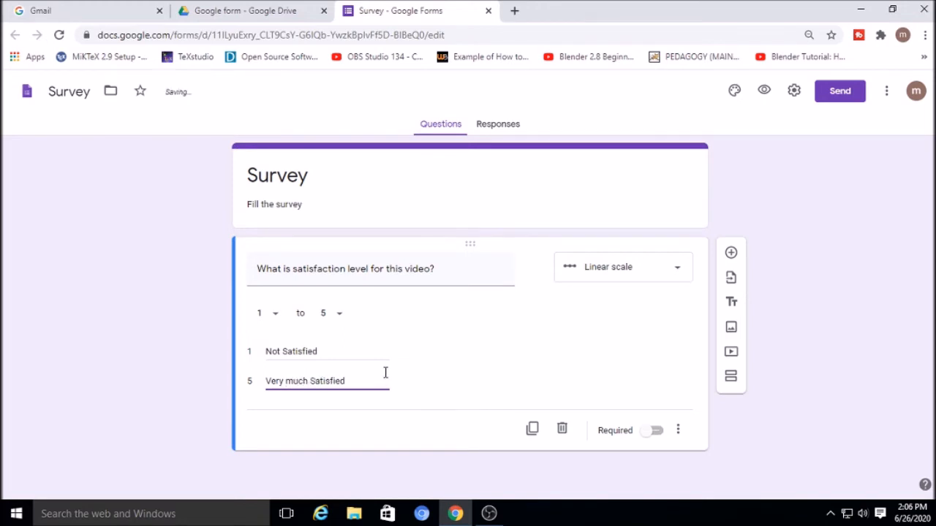
pyautogui.click(659, 436)
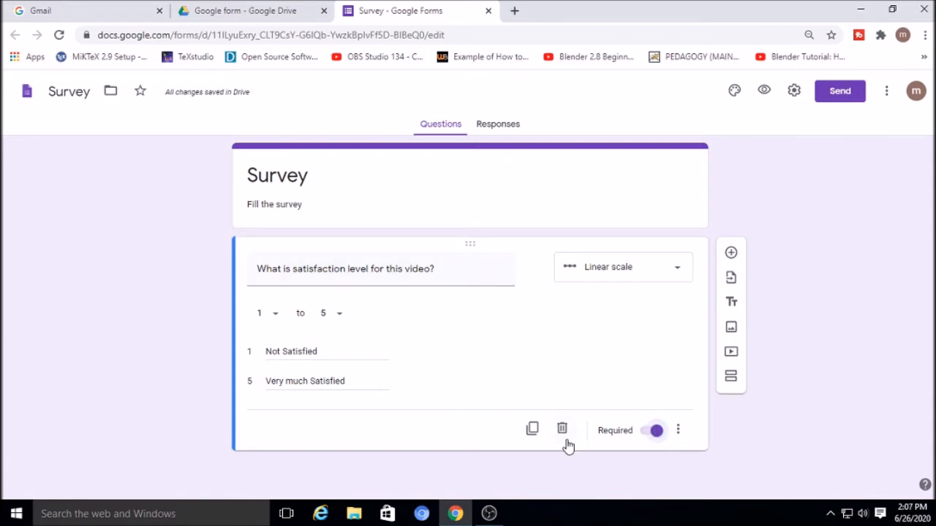
# Step: Duplicate the satisfaction question and reword the copy to "What is satisfaction level for audio of this video?"
pyautogui.click(532, 431)
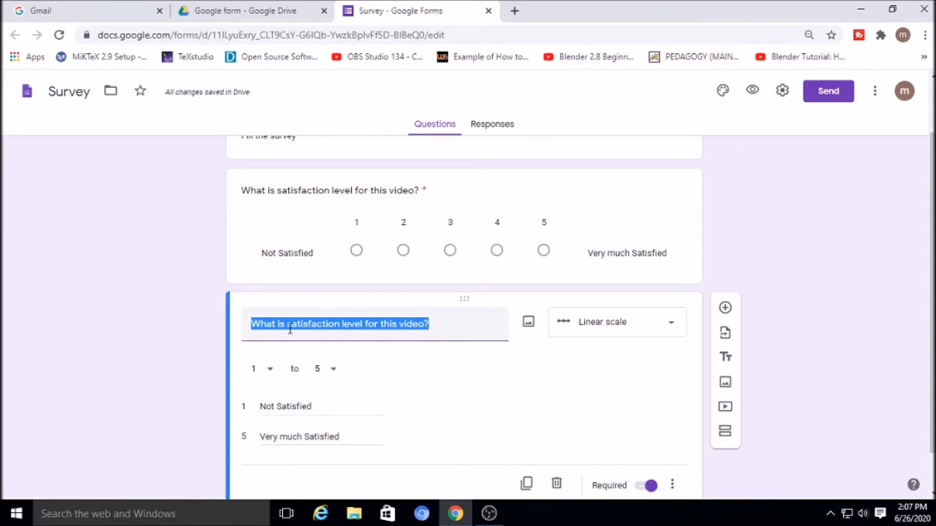
pyautogui.click(384, 331)
pyautogui.write('audio')
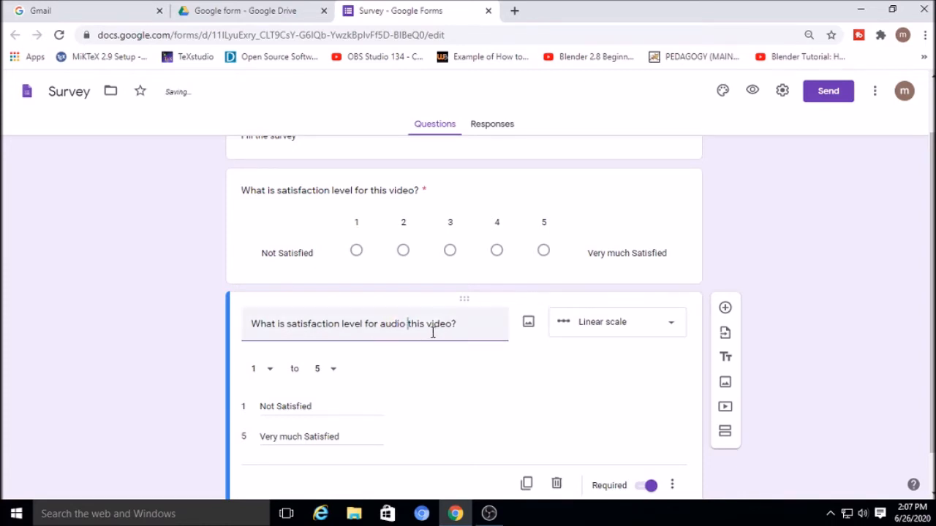
pyautogui.moveTo(424, 326); pyautogui.dragTo(414, 326)
pyautogui.click(406, 325)
pyautogui.write('of')
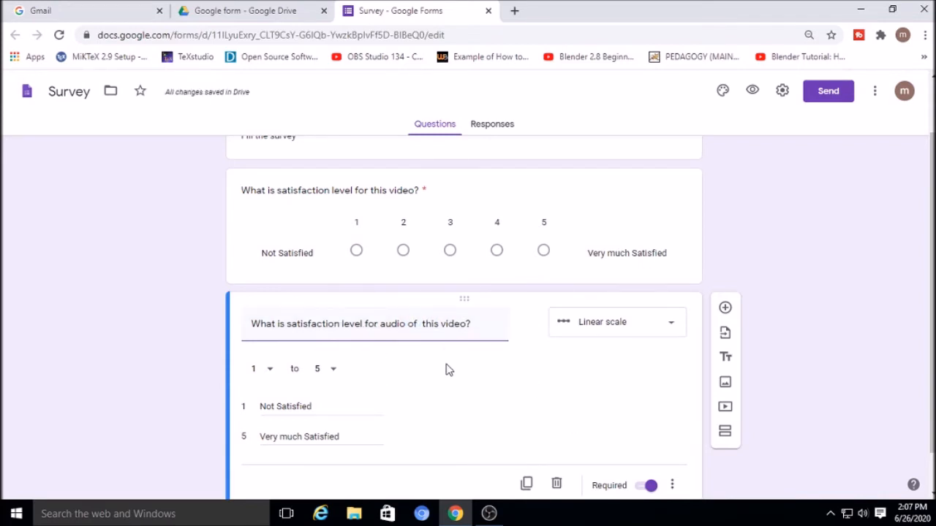
# Step: Add a new question and move it above the first satisfaction question, directly under the form header
pyautogui.scroll(-1, 446, 369)
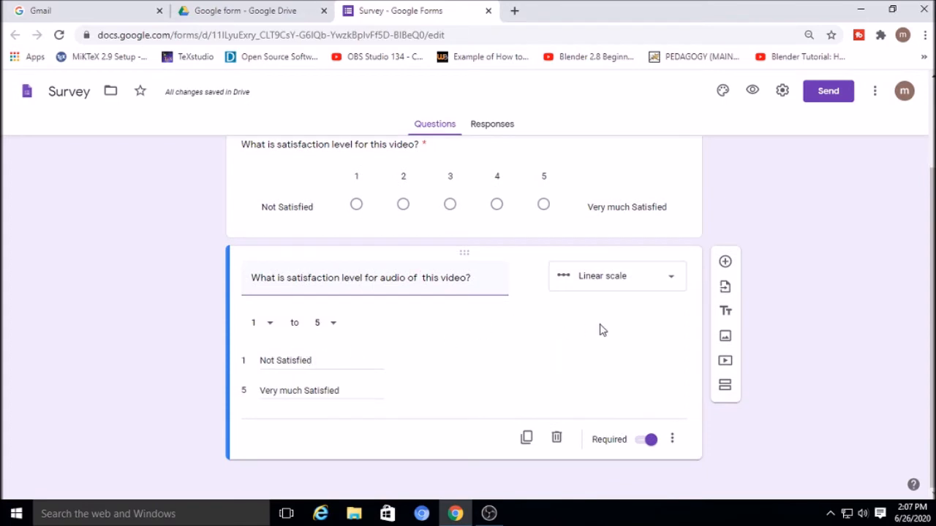
pyautogui.scroll(2, 585, 373)
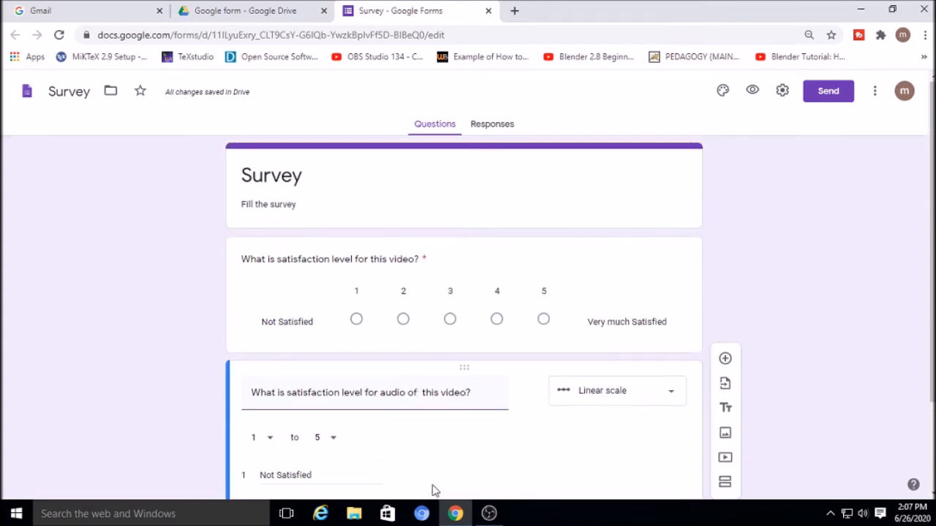
pyautogui.scroll(-2, 417, 373)
pyautogui.click(814, 413)
pyautogui.scroll(2, 420, 241)
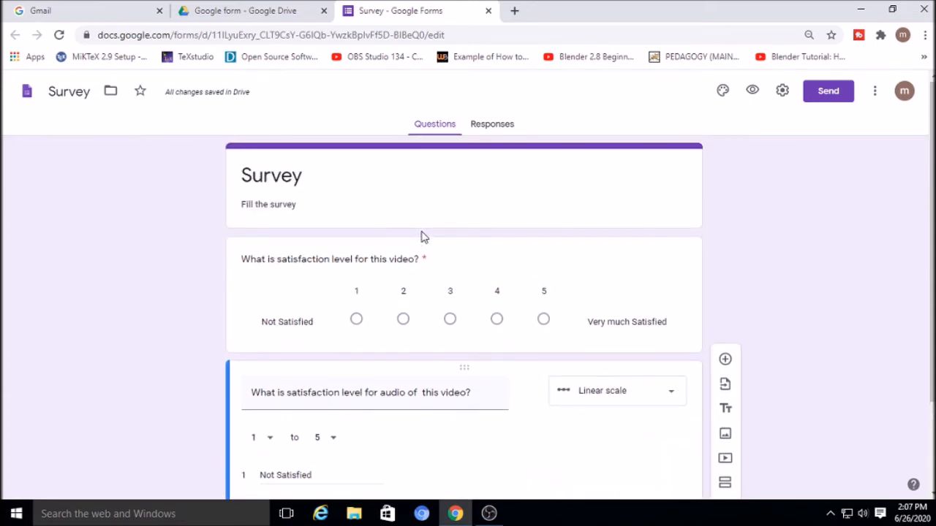
pyautogui.click(724, 359)
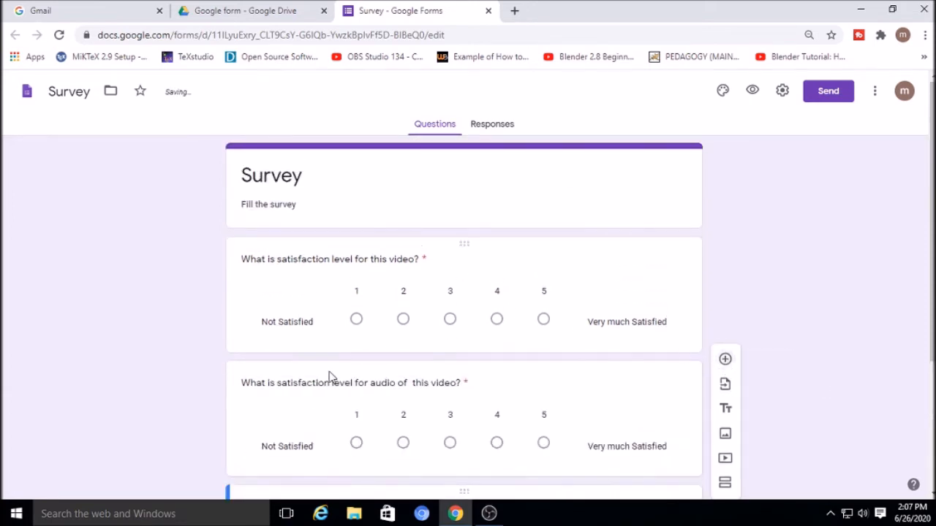
pyautogui.moveTo(507, 297); pyautogui.dragTo(508, 163)
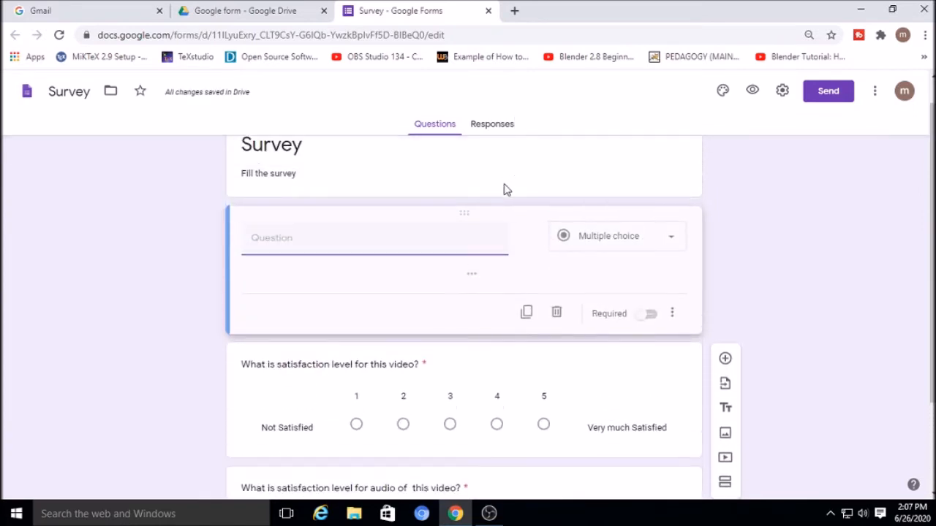
# Step: Make the new question a required short answer question titled "Name of Person"
pyautogui.write('Name')
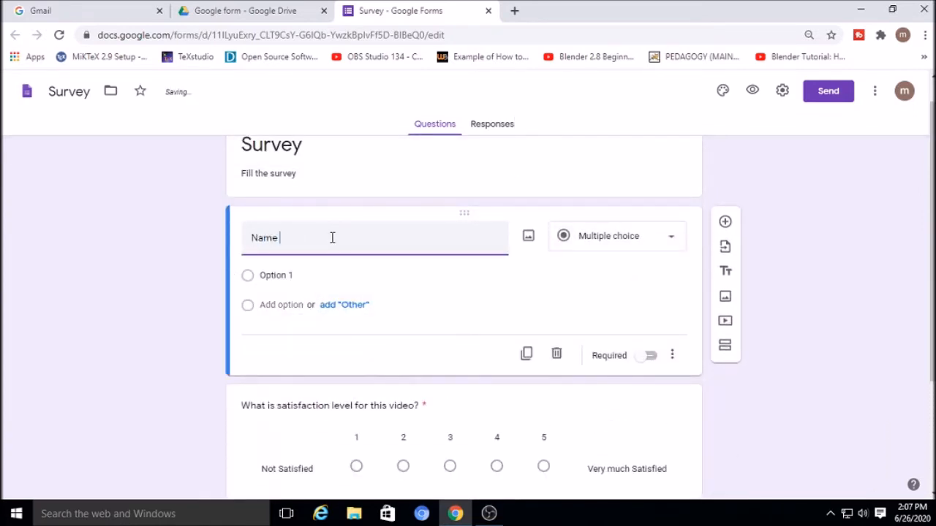
pyautogui.write(' of Person')
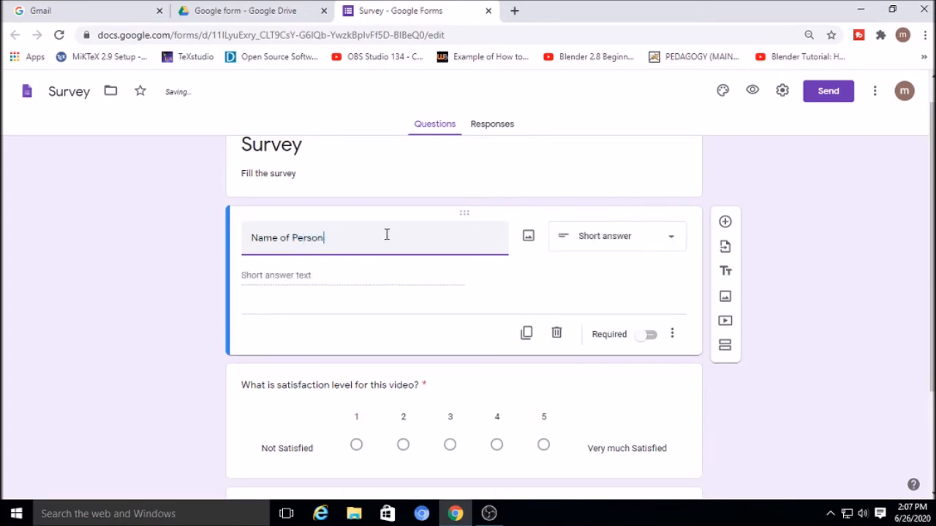
pyautogui.click(647, 334)
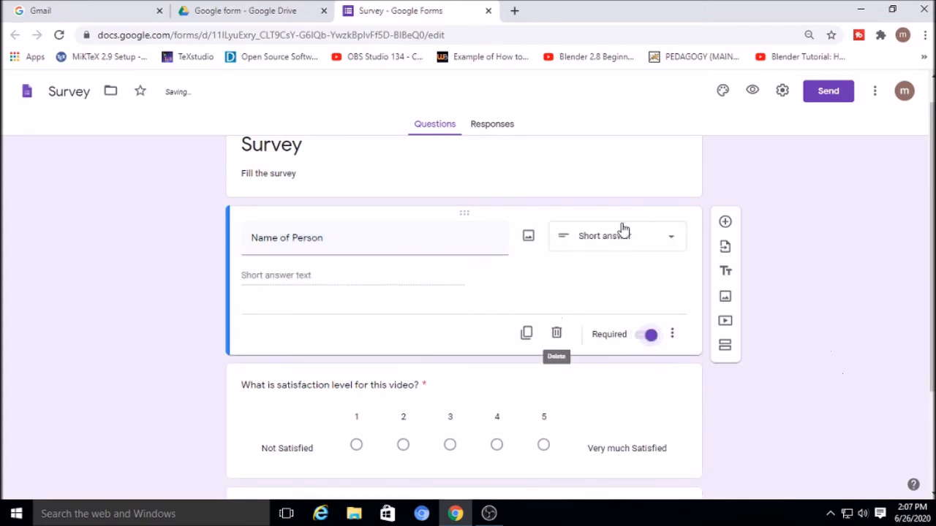
# Step: Add a new section directly after the "Name of Person" question
pyautogui.scroll(1, 411, 380)
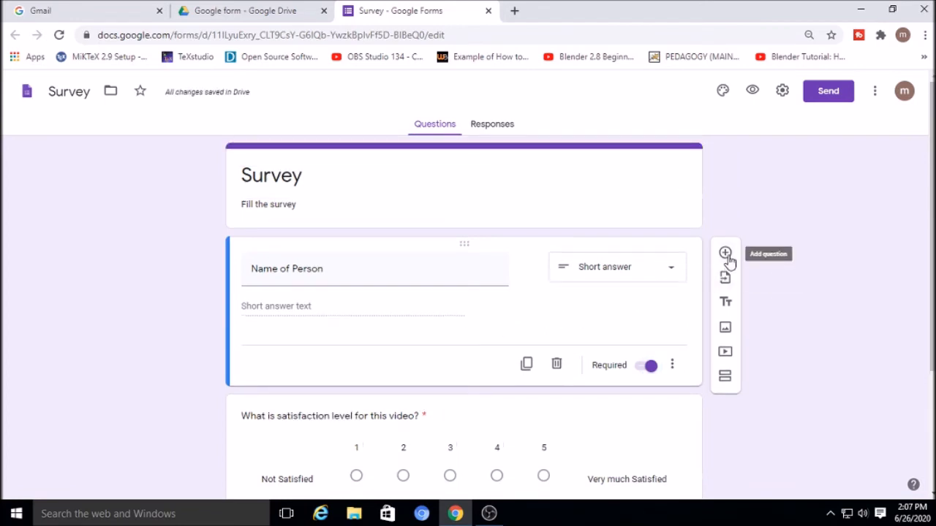
pyautogui.click(726, 377)
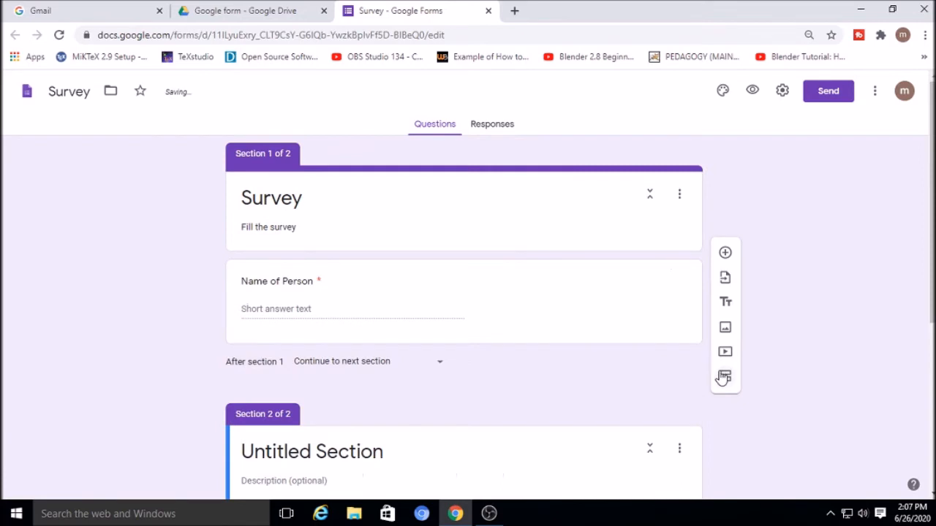
pyautogui.scroll(-2, 356, 365)
pyautogui.scroll(2, 356, 366)
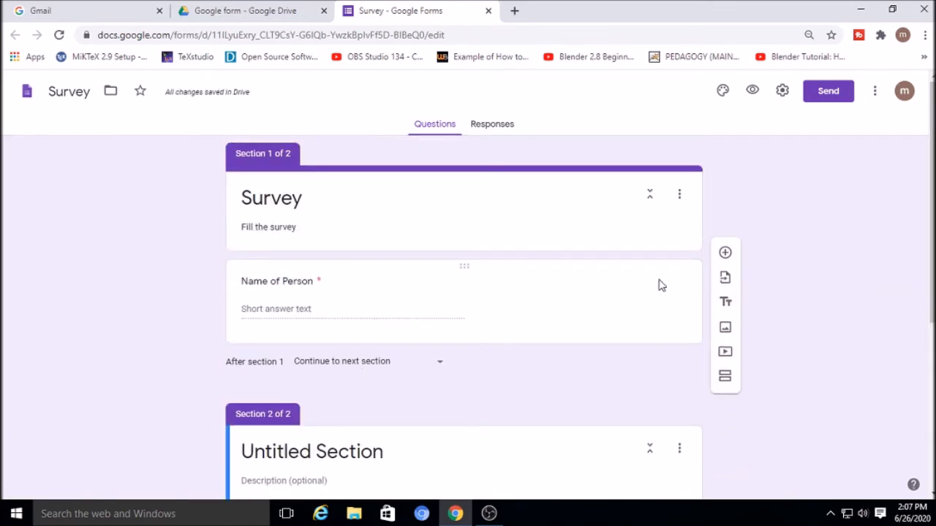
# Step: Add a new question to section 1, directly below the "Name of Person" question
pyautogui.click(726, 254)
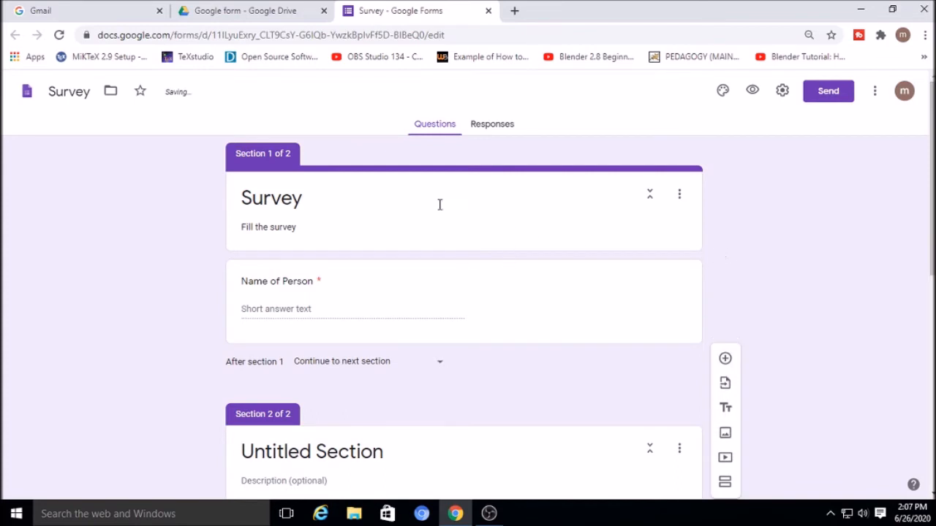
pyautogui.scroll(-3, 439, 205)
pyautogui.moveTo(468, 176); pyautogui.dragTo(439, 286)
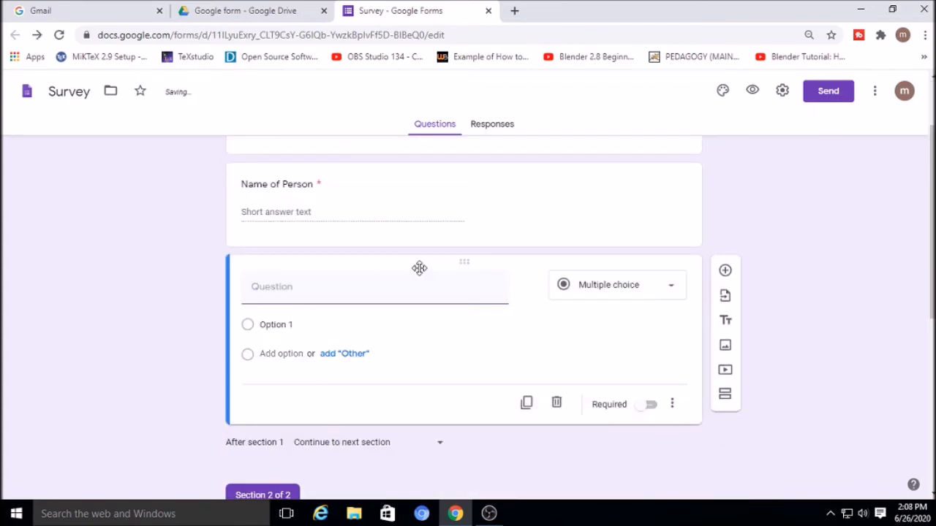
# Step: Make the new question a required short answer titled "Mobile Number", with response validation set to Number, Is number
pyautogui.write('Mobile ')
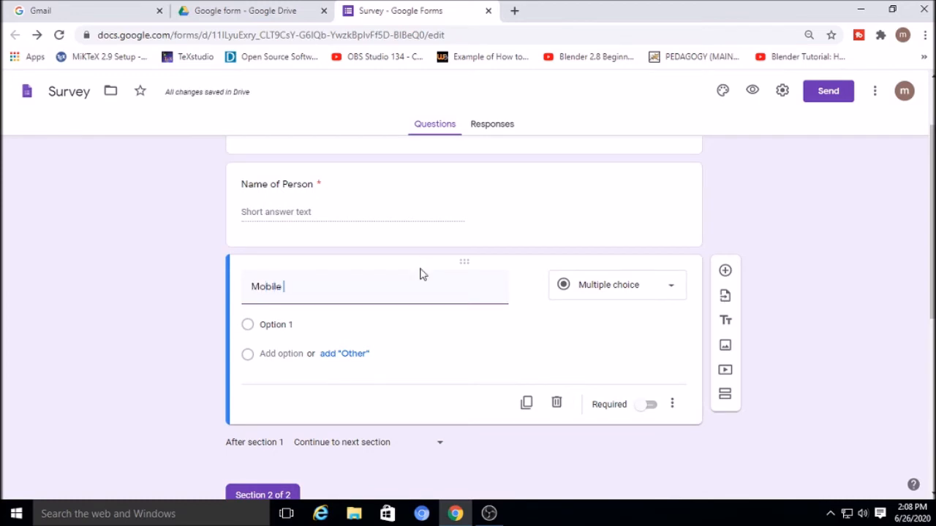
pyautogui.write('Number')
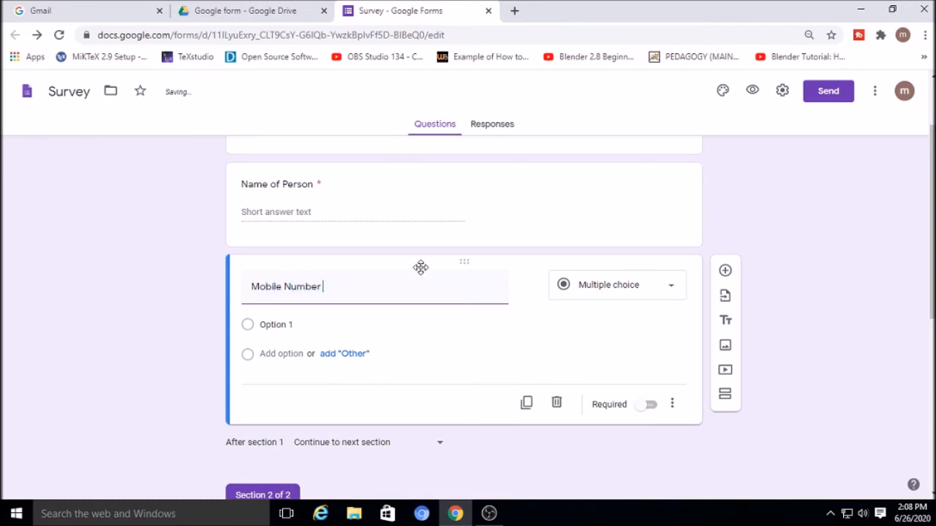
pyautogui.scroll(2, 420, 305)
pyautogui.scroll(-1, 337, 303)
pyautogui.scroll(-4, 337, 303)
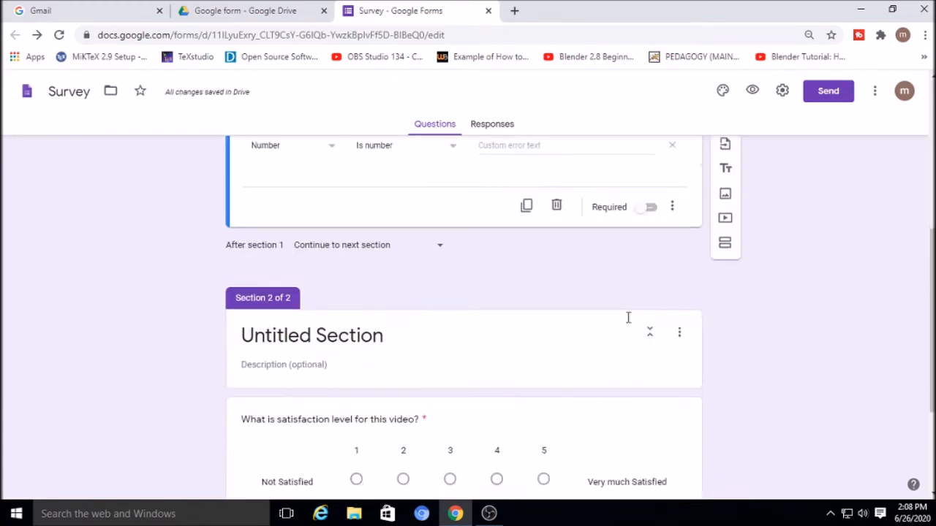
pyautogui.click(650, 210)
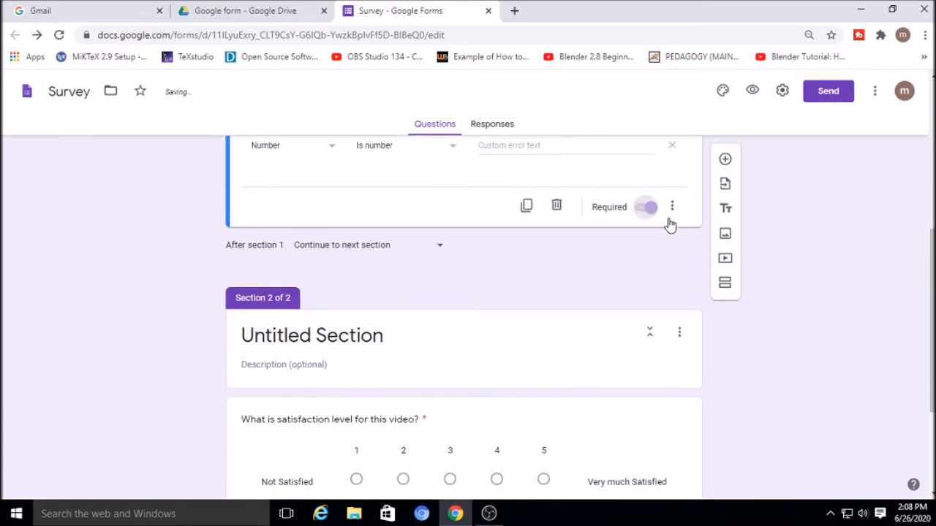
# Step: Title the second section "Rate the video"
pyautogui.scroll(-3, 399, 388)
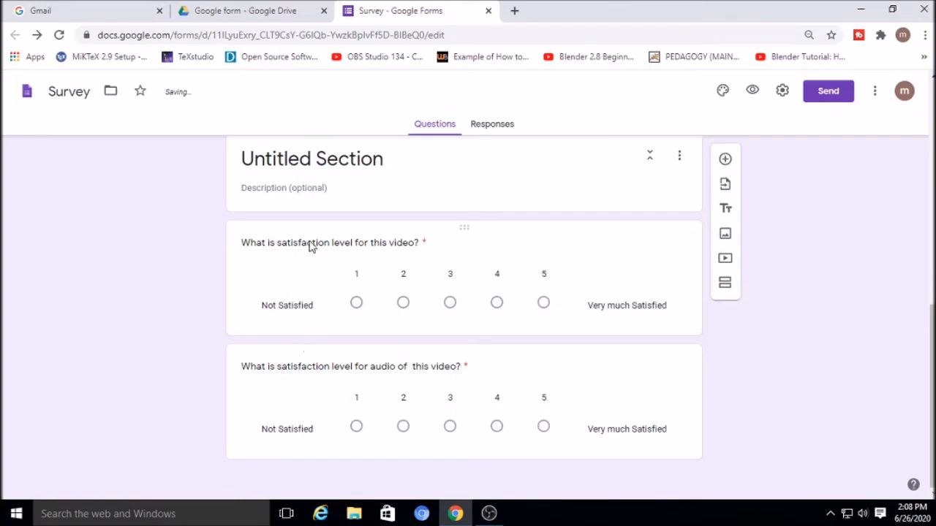
pyautogui.click(543, 181)
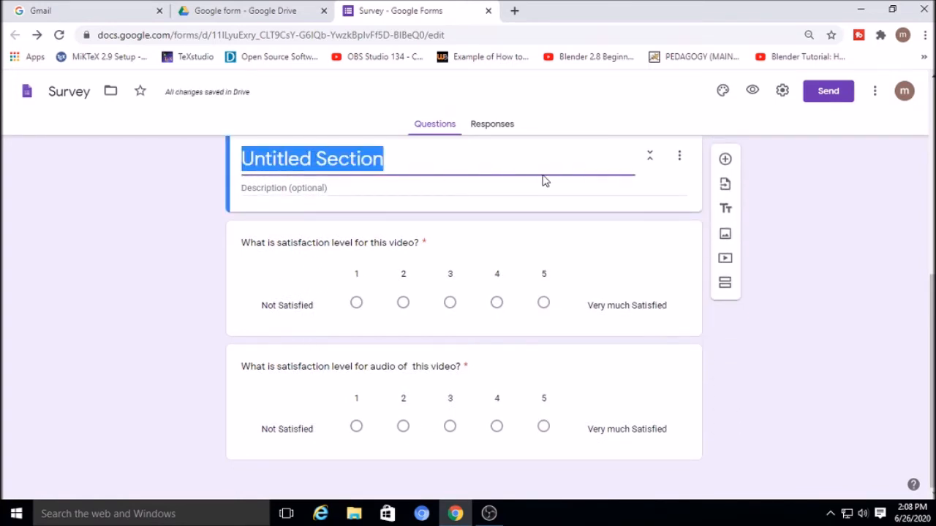
pyautogui.write('Rate the video')
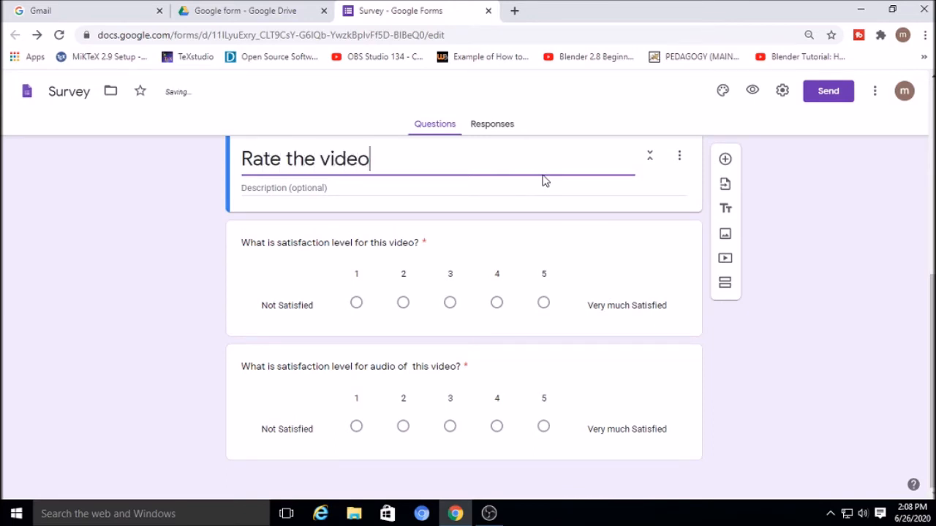
# Step: Create a new spreadsheet named "Survey (Responses)" as the form's response destination, and close it once it opens
pyautogui.scroll(10, 714, 396)
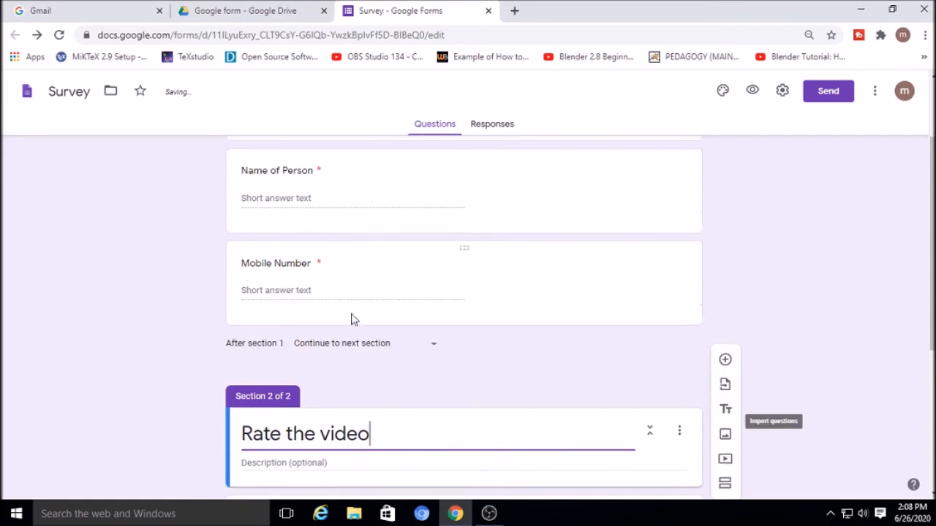
pyautogui.scroll(-5, 768, 301)
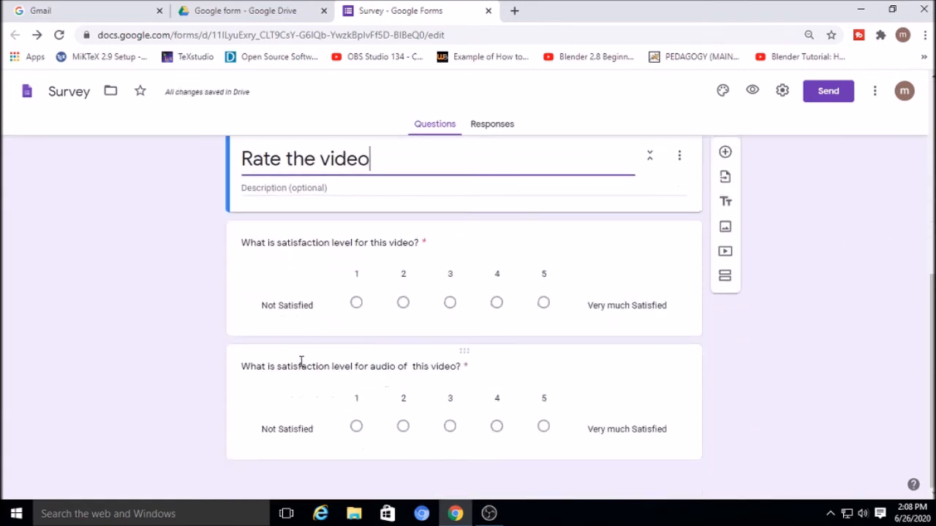
pyautogui.scroll(3, 683, 397)
pyautogui.scroll(2, 731, 256)
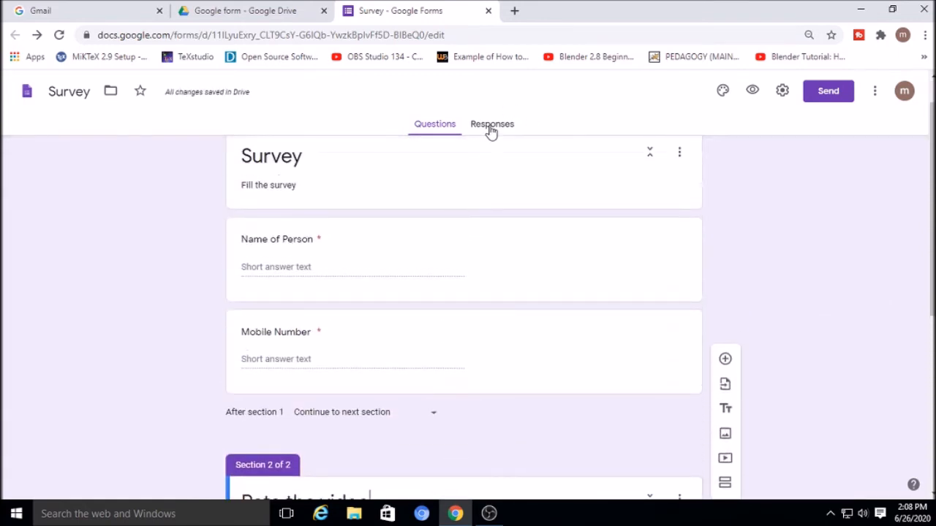
pyautogui.click(490, 126)
pyautogui.click(658, 163)
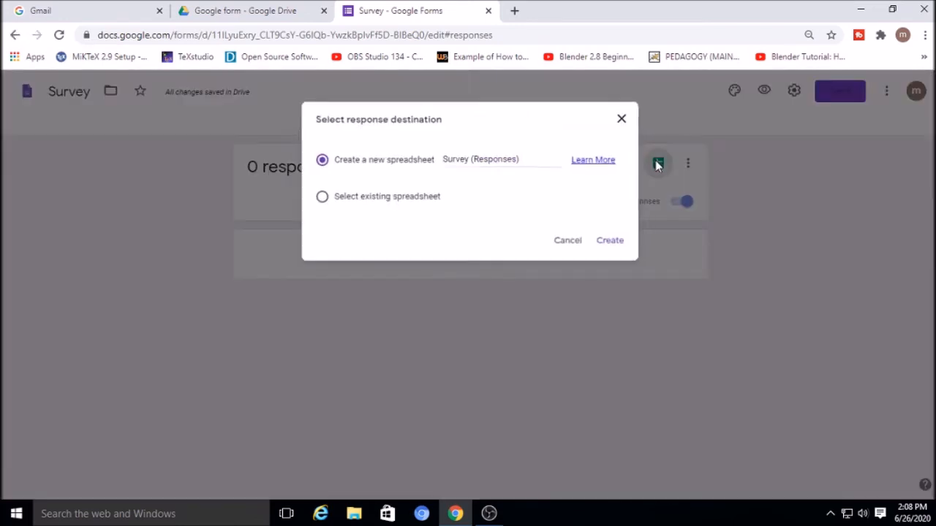
pyautogui.click(615, 244)
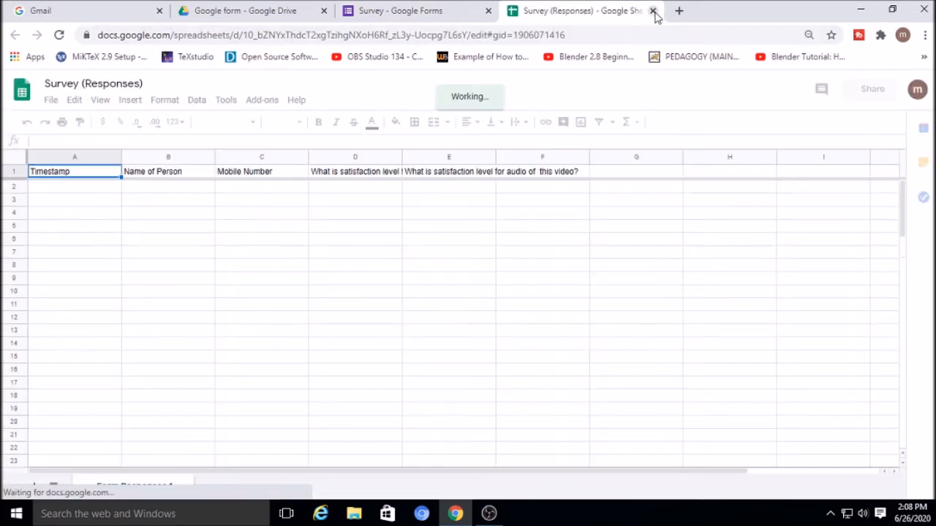
pyautogui.hotkey('ctrl', 'w')
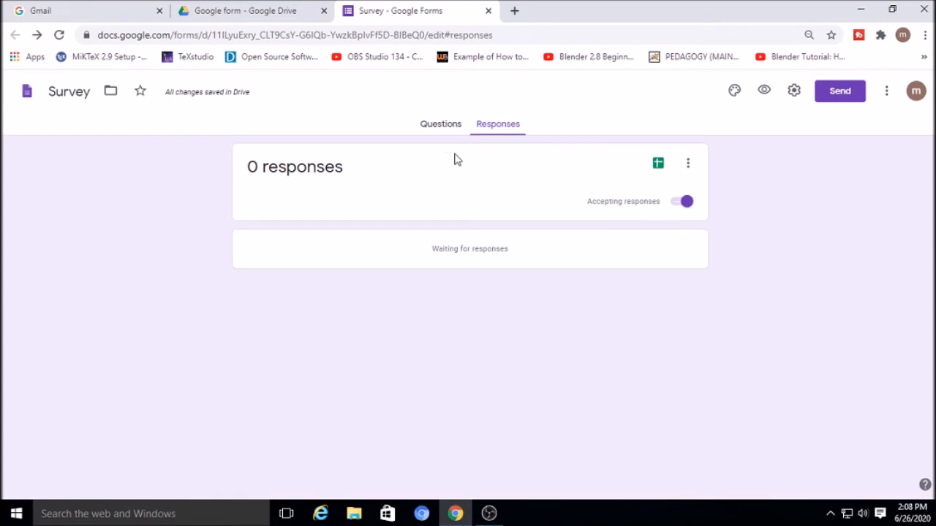
# Step: Open the form's theme options from the questions view and set the theme colour to green
pyautogui.click(446, 128)
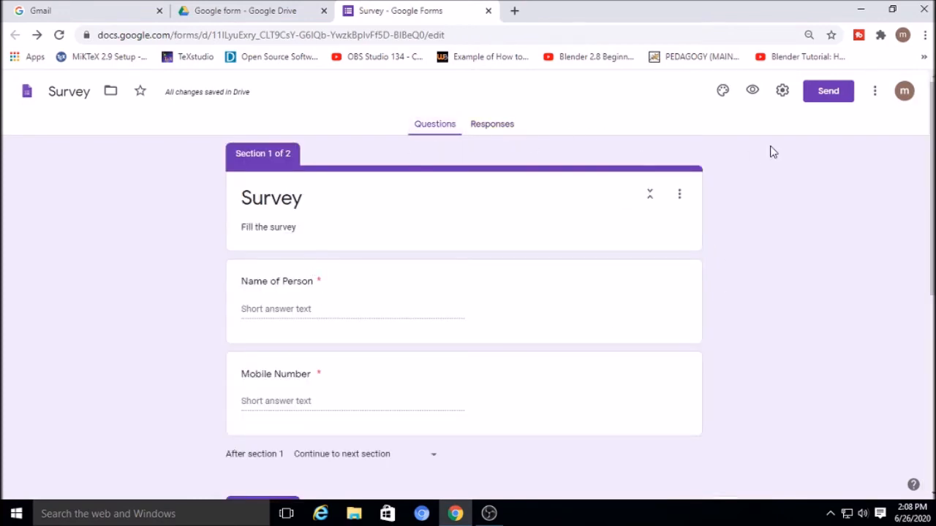
pyautogui.click(723, 93)
pyautogui.click(852, 287)
pyautogui.click(831, 306)
# Step: Set the purple spheres picture from the Work and School themes as the form's header image and close the theme options
pyautogui.click(820, 223)
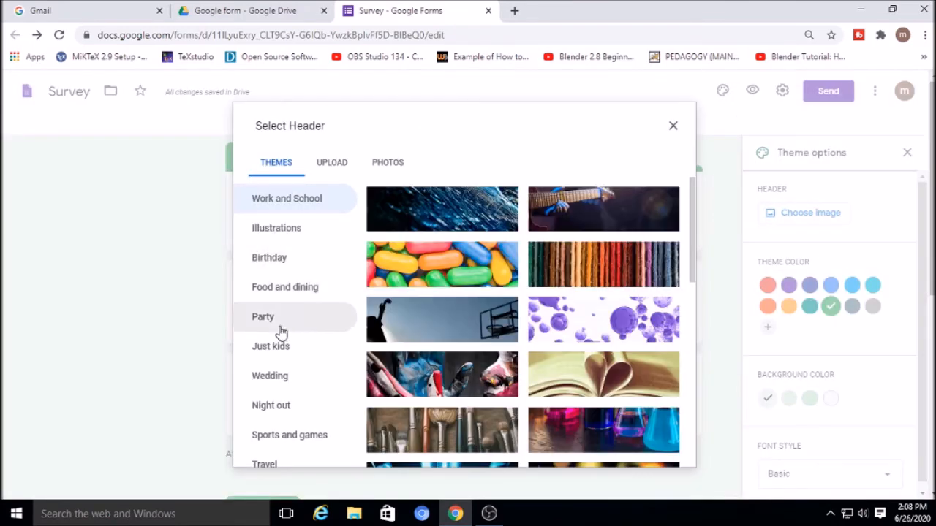
pyautogui.scroll(-4, 280, 351)
pyautogui.scroll(3, 298, 193)
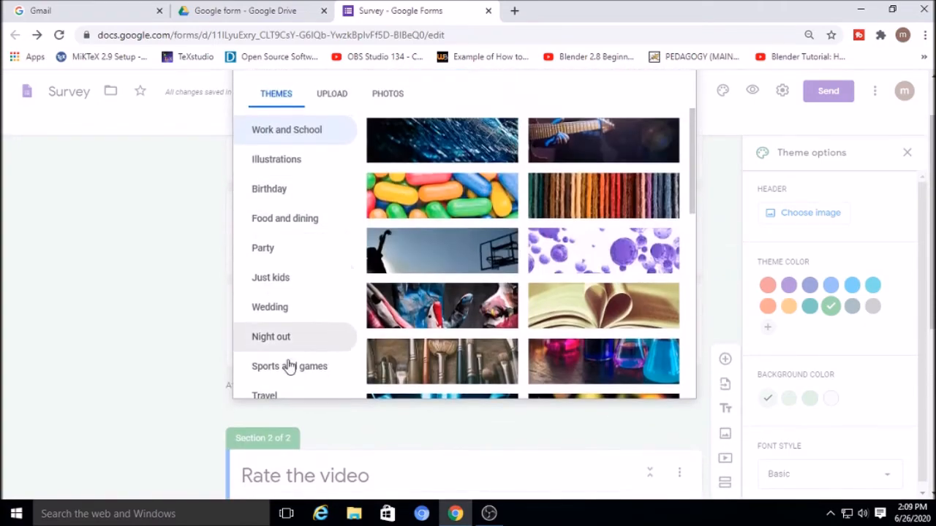
pyautogui.click(290, 367)
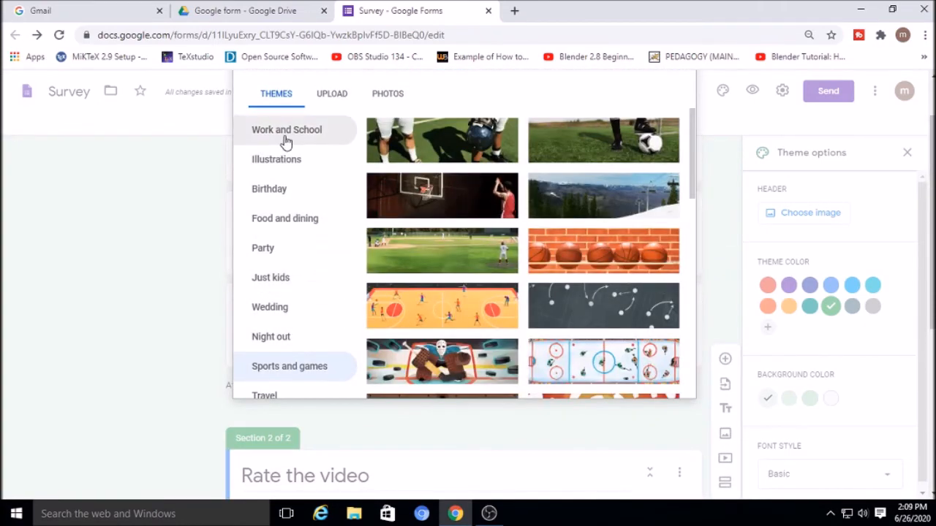
pyautogui.click(285, 139)
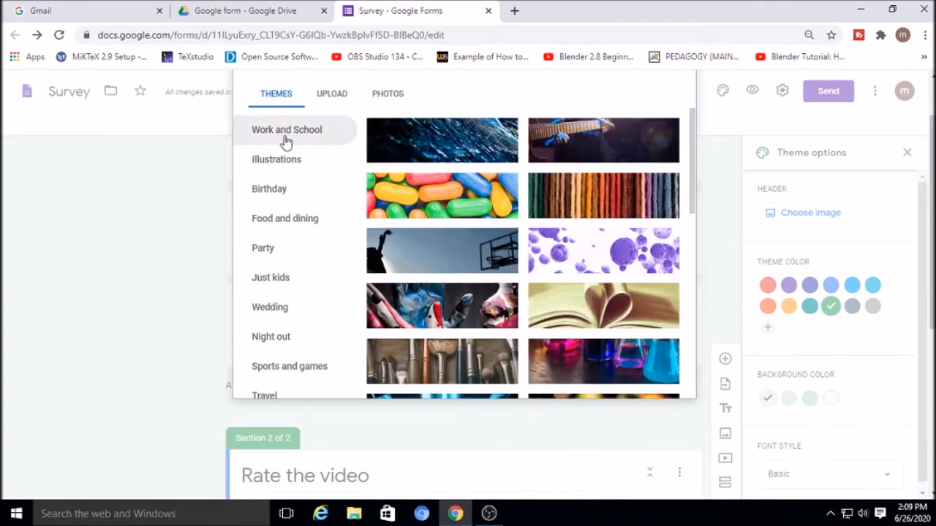
pyautogui.click(608, 260)
pyautogui.click(667, 386)
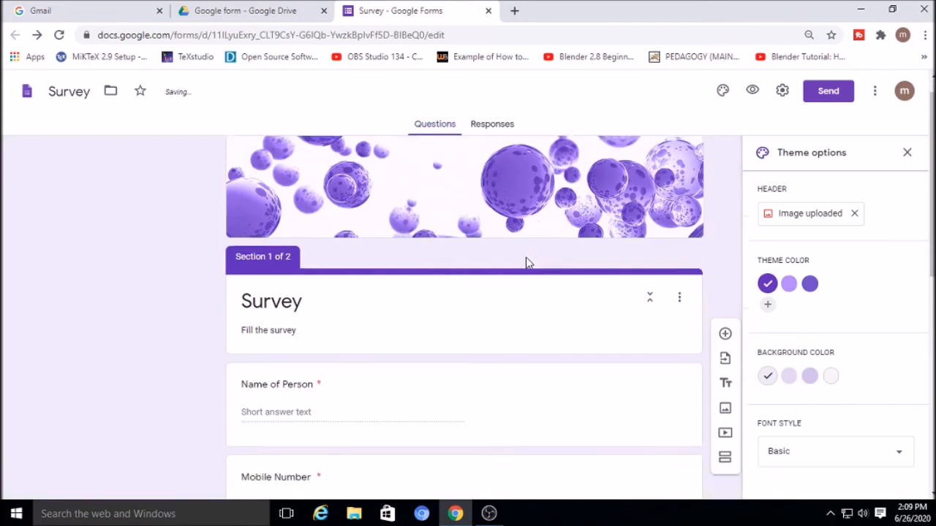
pyautogui.scroll(-4, 526, 263)
pyautogui.scroll(4, 529, 269)
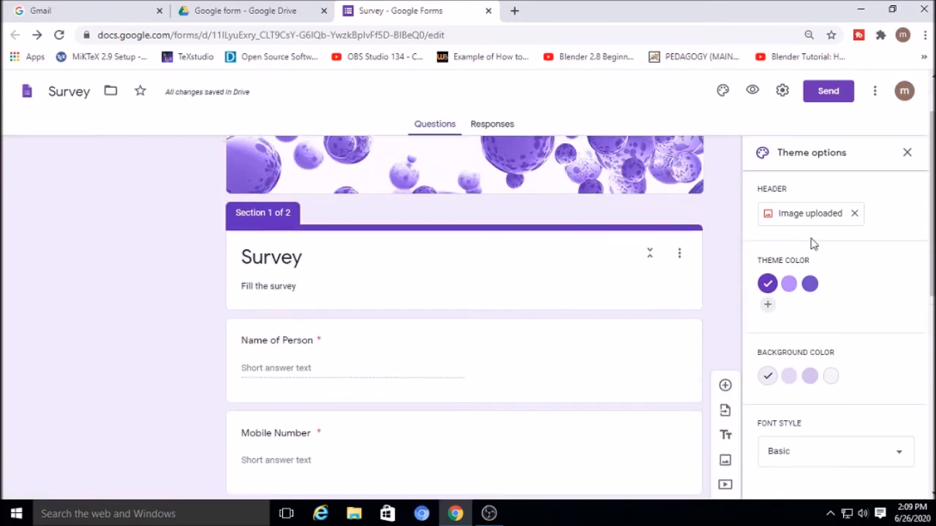
pyautogui.click(906, 156)
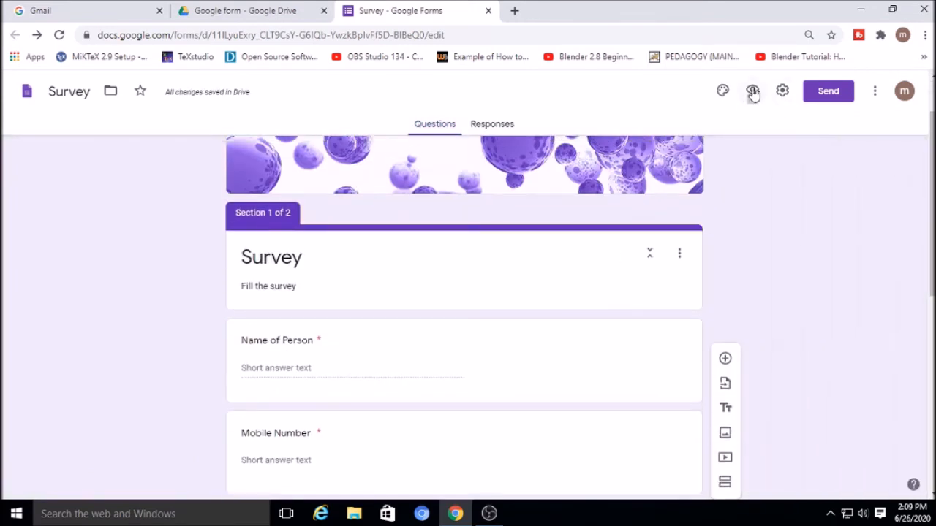
# Step: Preview the form as a respondent, check its first page, and close the preview
pyautogui.click(752, 91)
pyautogui.scroll(-2, 507, 327)
pyautogui.scroll(1, 499, 317)
pyautogui.scroll(-1, 501, 328)
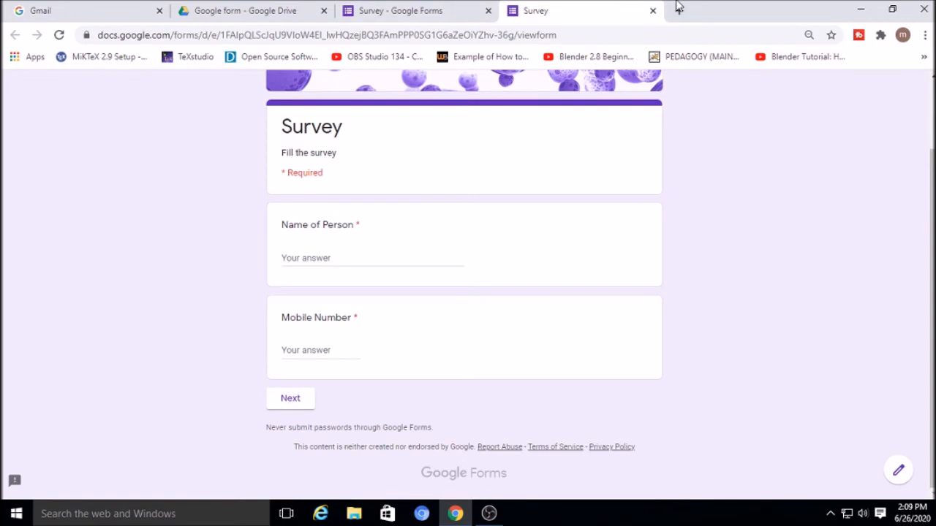
pyautogui.click(652, 11)
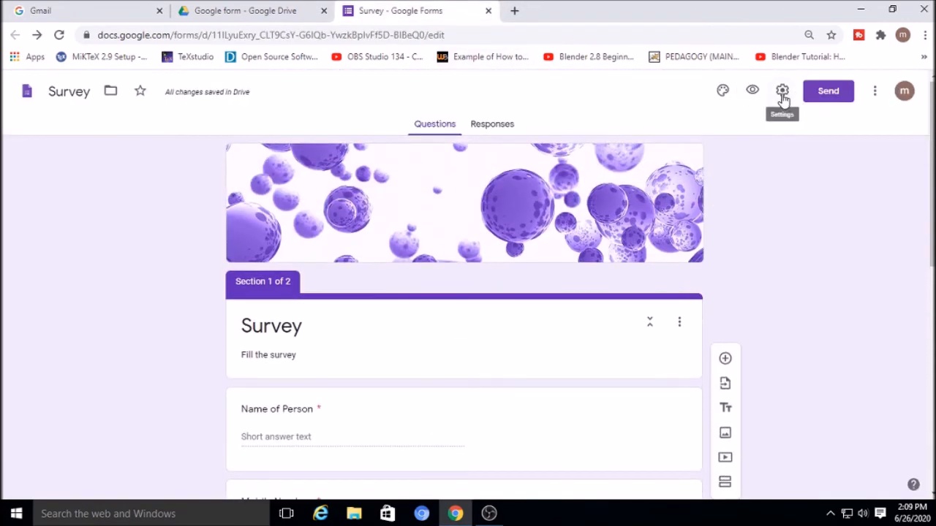
# Step: Look through the form's General and Presentation settings, toggling Collect email addresses on and back off
pyautogui.click(782, 93)
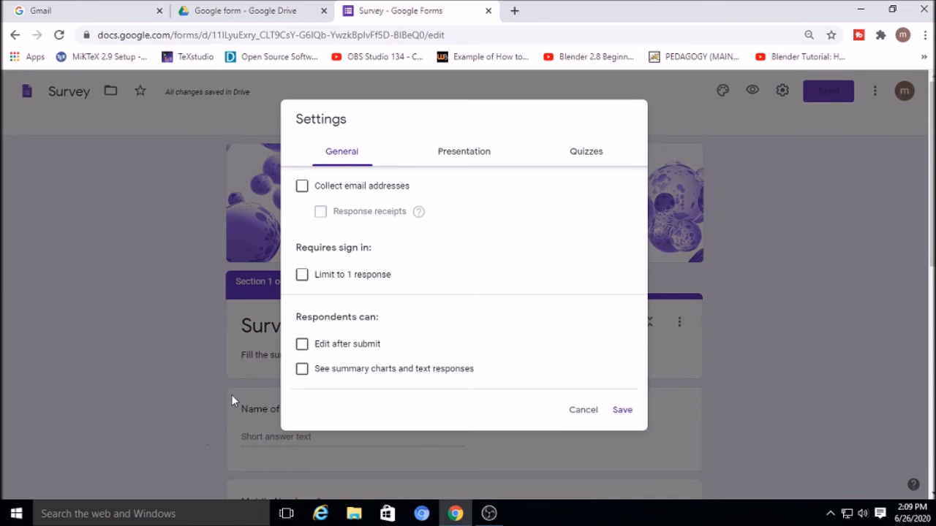
pyautogui.click(302, 186)
pyautogui.click(302, 188)
pyautogui.click(468, 156)
pyautogui.click(731, 138)
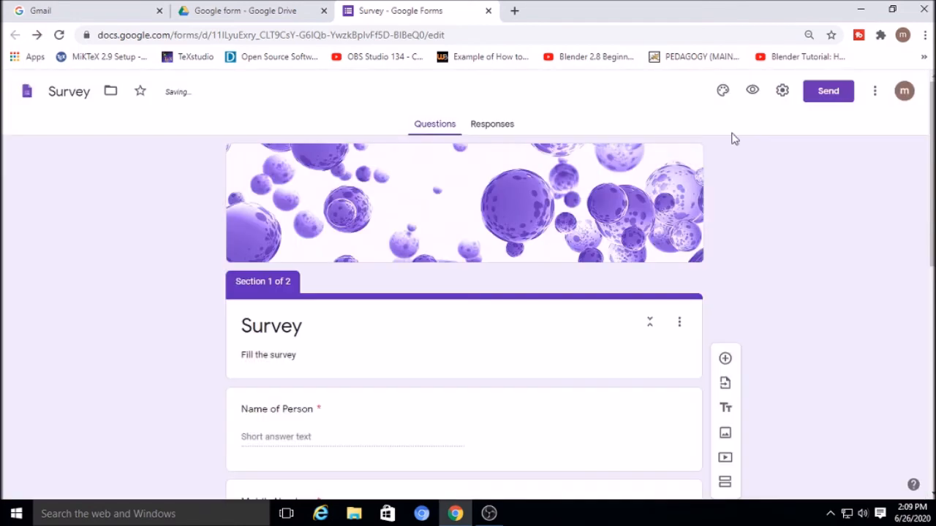
# Step: Copy the form's shortened sharing link and close the Send form dialog
pyautogui.click(829, 93)
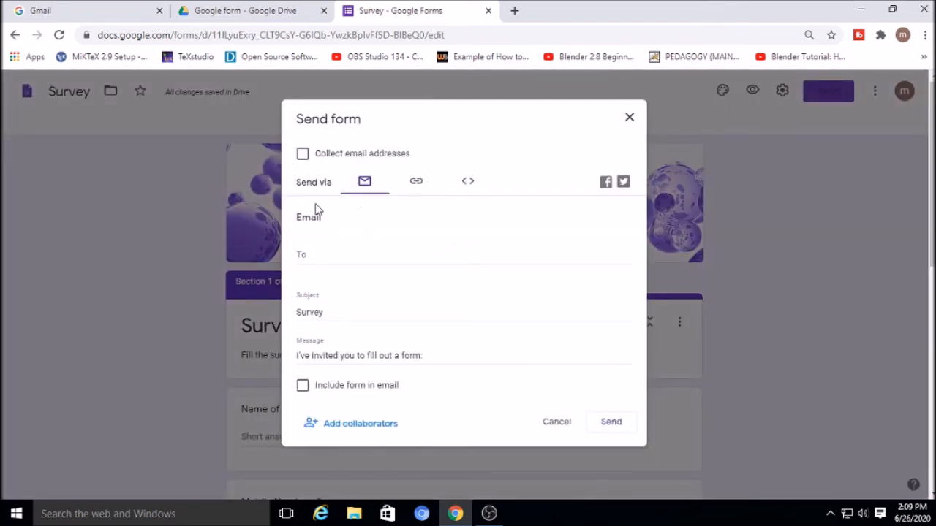
pyautogui.click(416, 184)
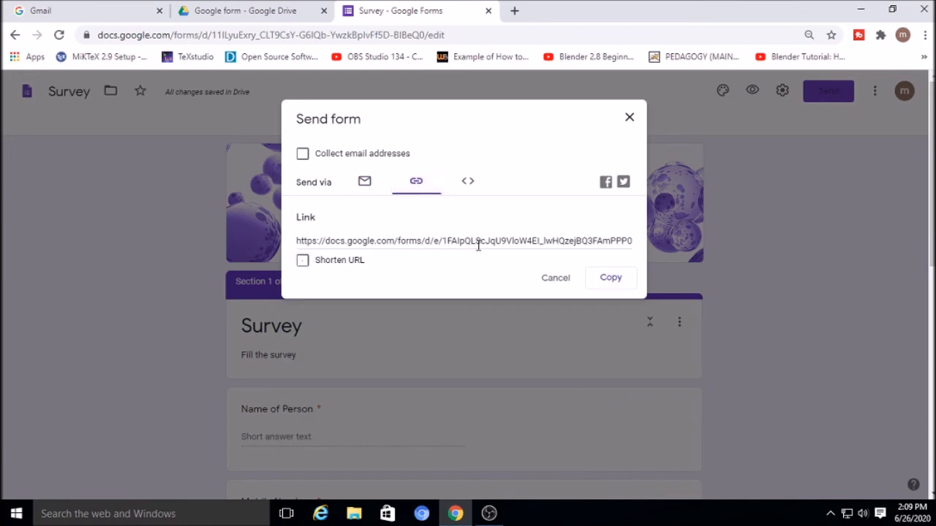
pyautogui.click(301, 262)
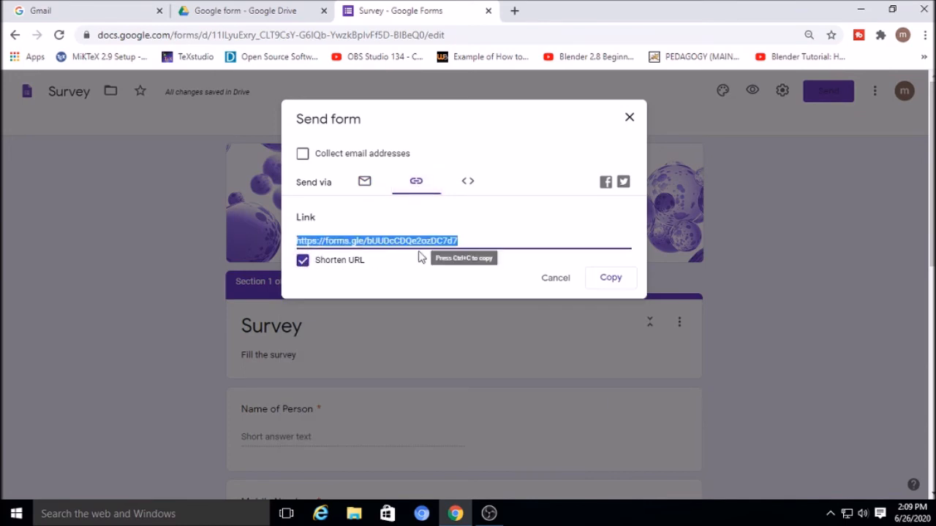
pyautogui.click(613, 276)
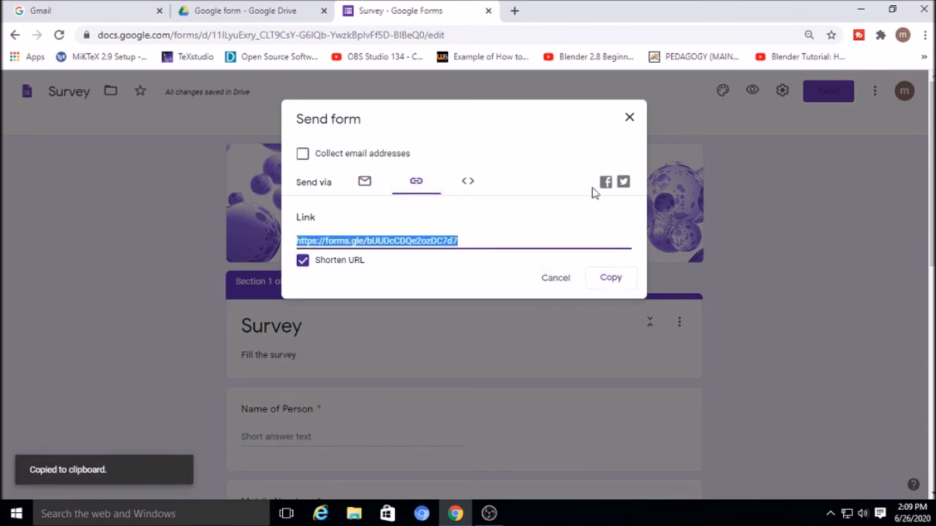
pyautogui.click(629, 119)
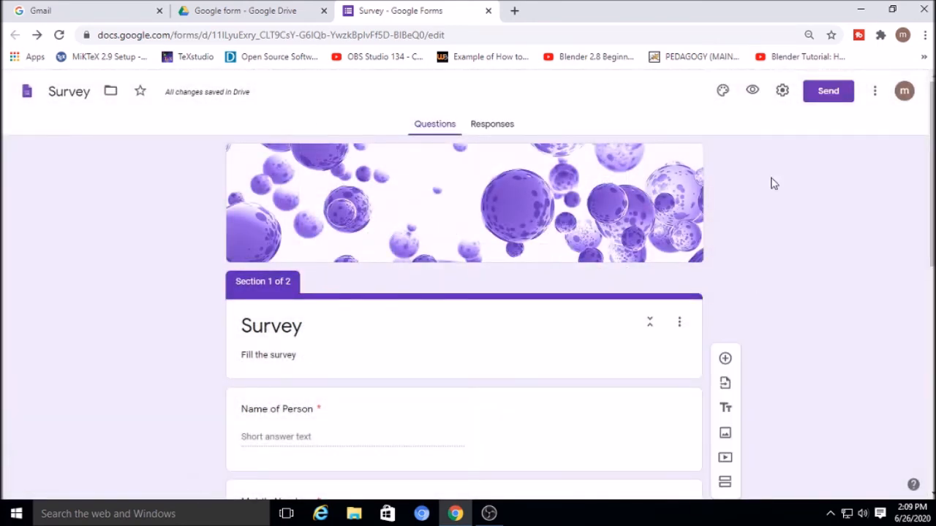
# Step: Open the copied form link in a new browser tab
pyautogui.click(514, 10)
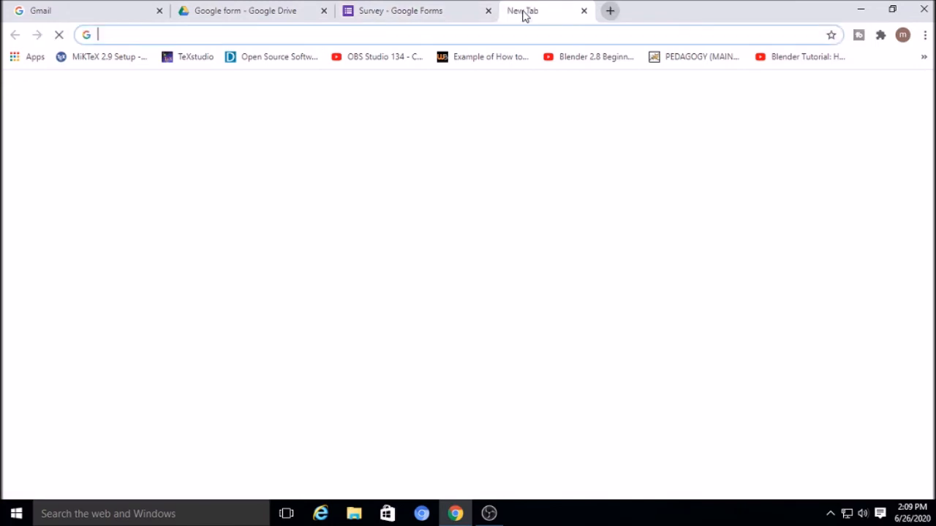
pyautogui.hotkey('ctrl', 'v')
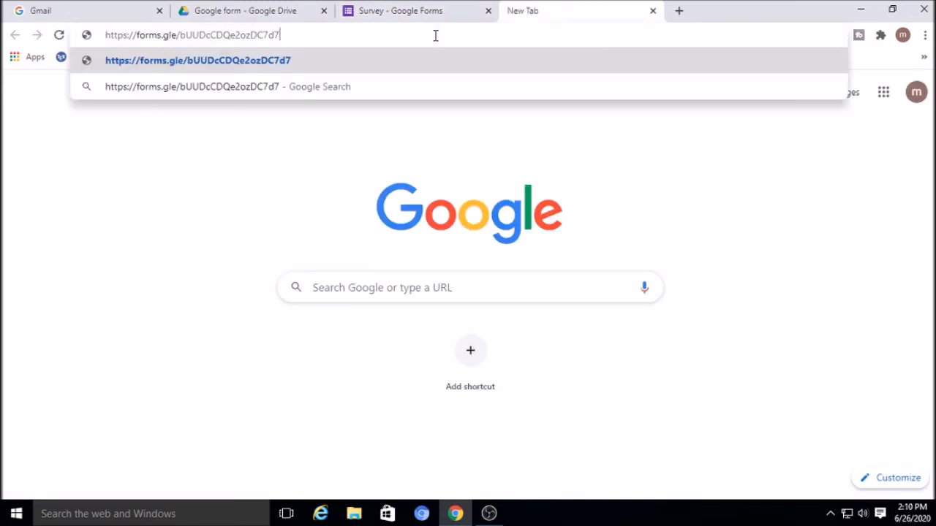
pyautogui.press('Return')
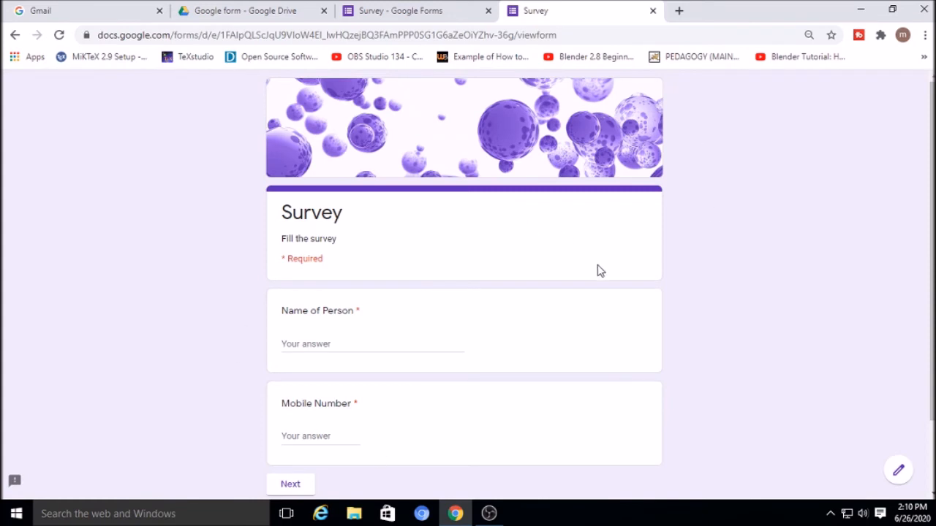
# Step: Fill in the respondent's name and a numeric mobile number on the survey's first page and continue to the rating section
pyautogui.click(314, 342)
pyautogui.write('Mushtak')
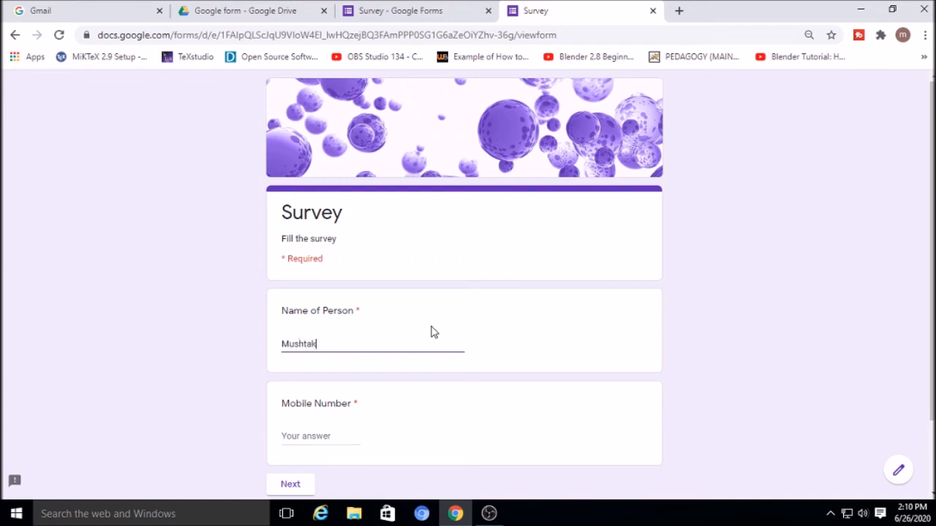
pyautogui.click(315, 433)
pyautogui.write('122`121223123')
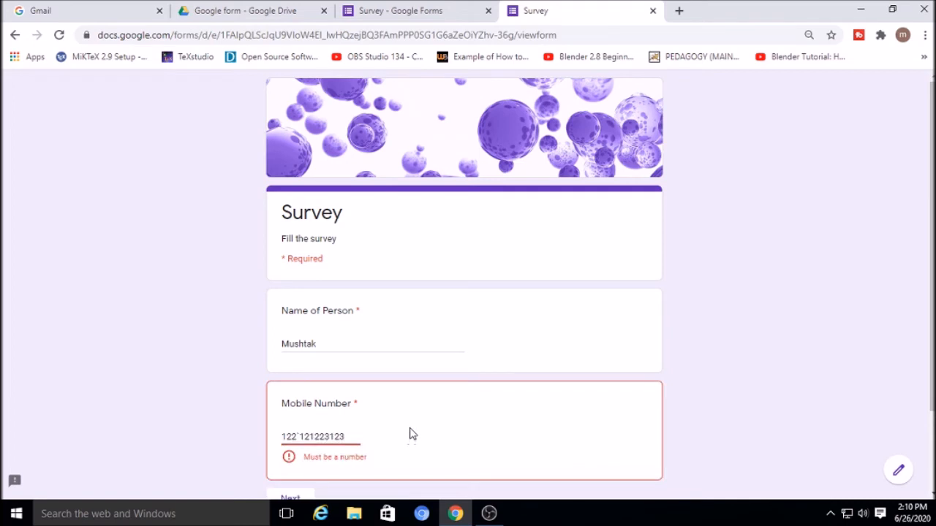
pyautogui.press('BackSpace')
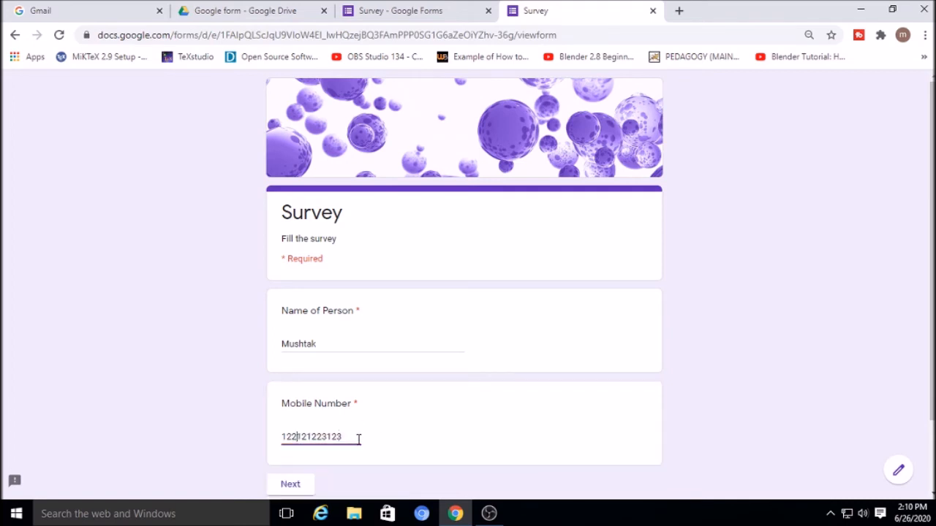
pyautogui.scroll(-2, 383, 437)
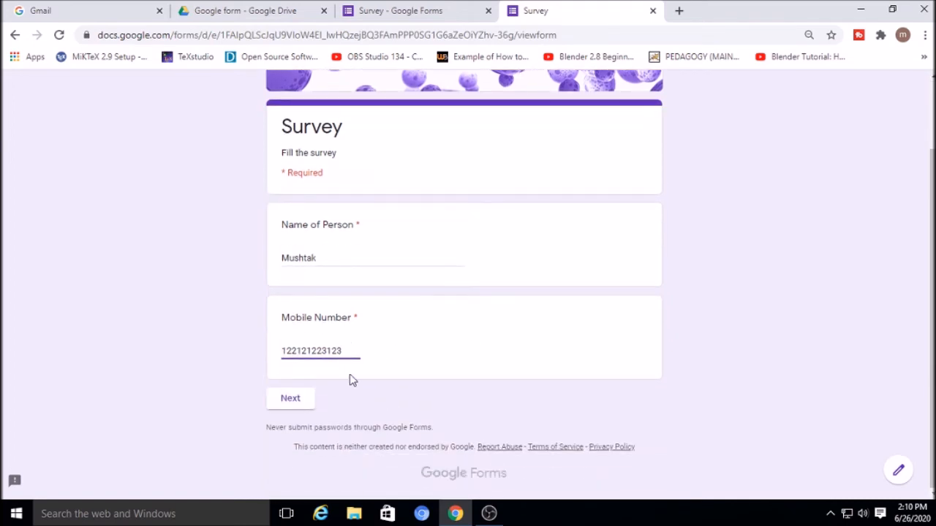
pyautogui.click(293, 402)
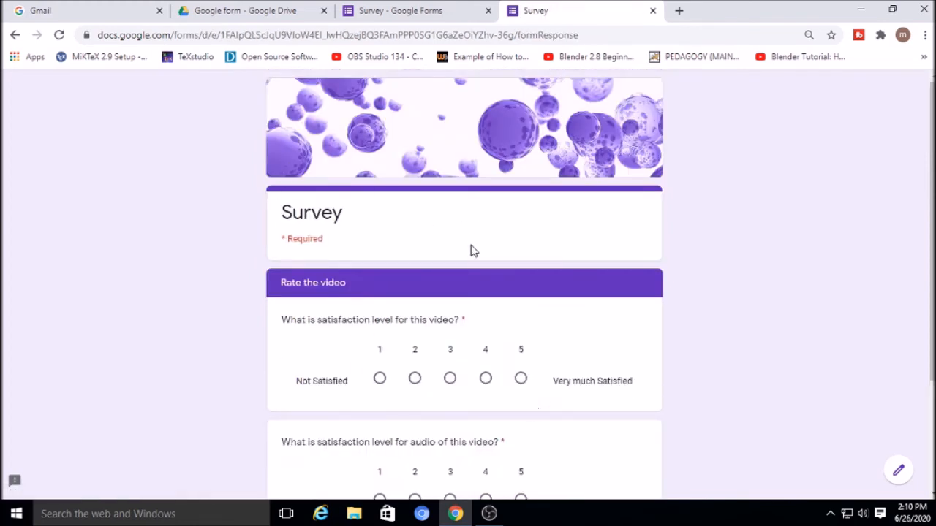
# Step: Rate the video 4 and its audio 5, submit the response, and close the respondent form's tab
pyautogui.scroll(-2, 375, 356)
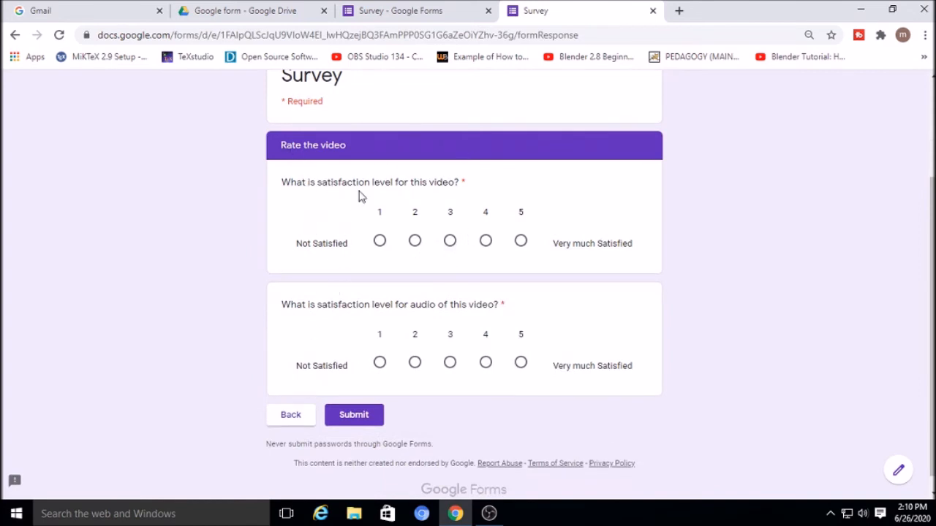
pyautogui.click(485, 242)
pyautogui.click(520, 363)
pyautogui.scroll(-1, 628, 321)
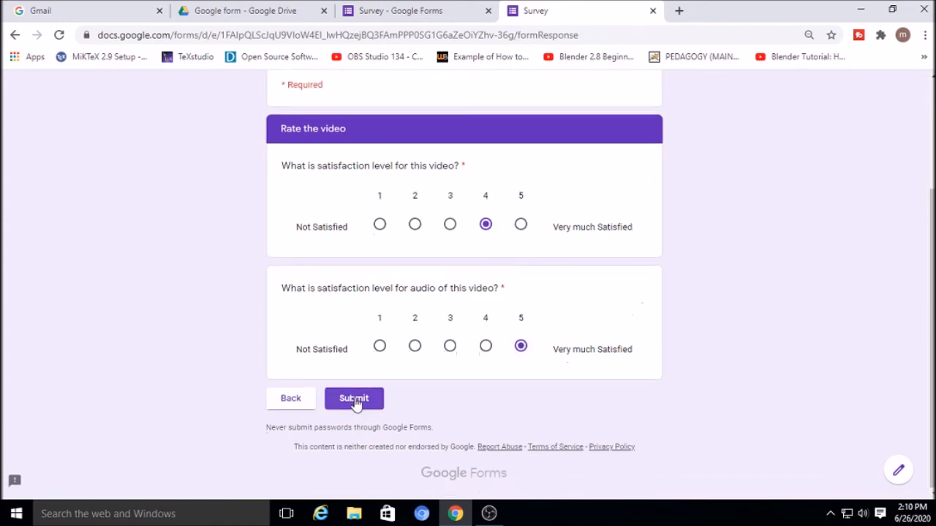
pyautogui.click(356, 399)
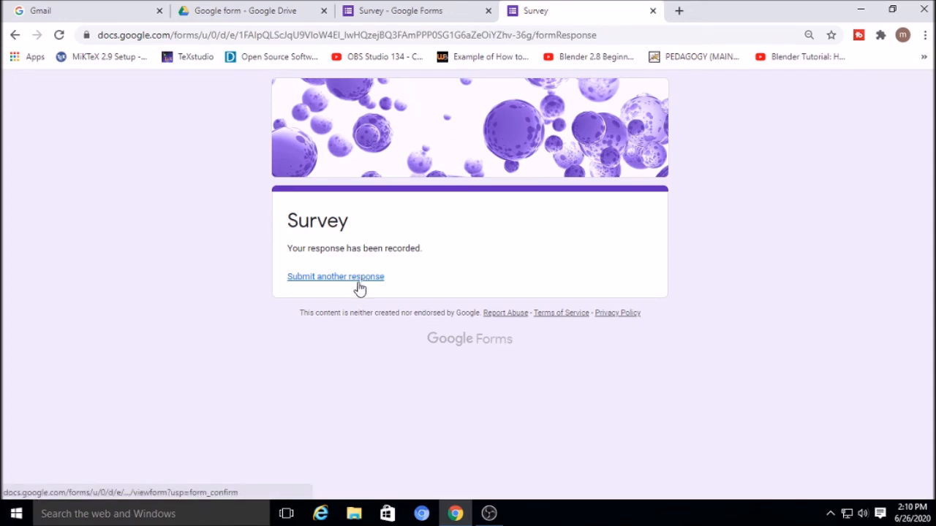
pyautogui.moveTo(326, 280); pyautogui.dragTo(303, 319)
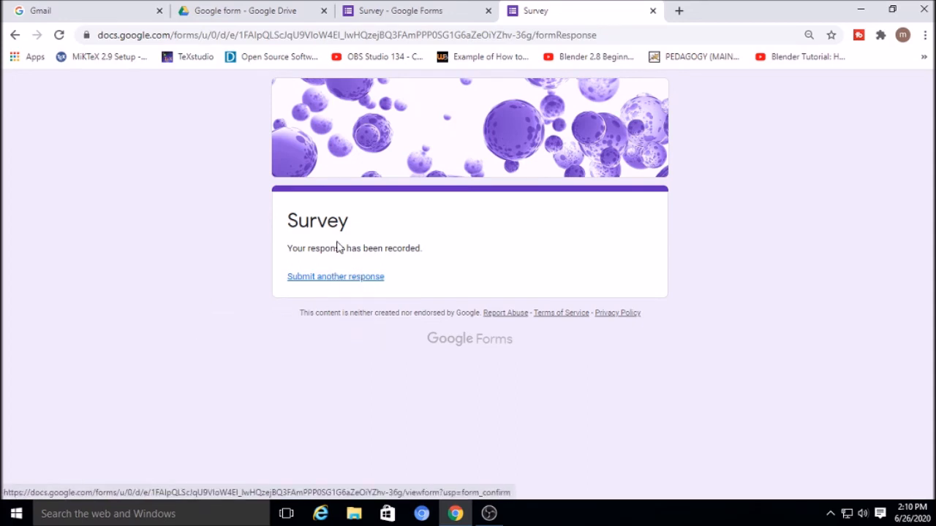
pyautogui.click(652, 12)
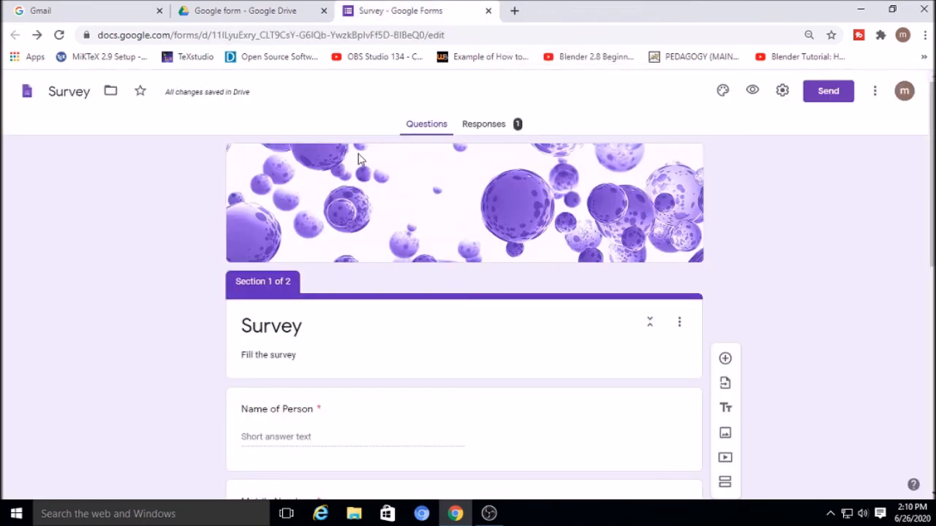
# Step: Open the form's response summary and review the submitted answers and both satisfaction charts
pyautogui.click(479, 124)
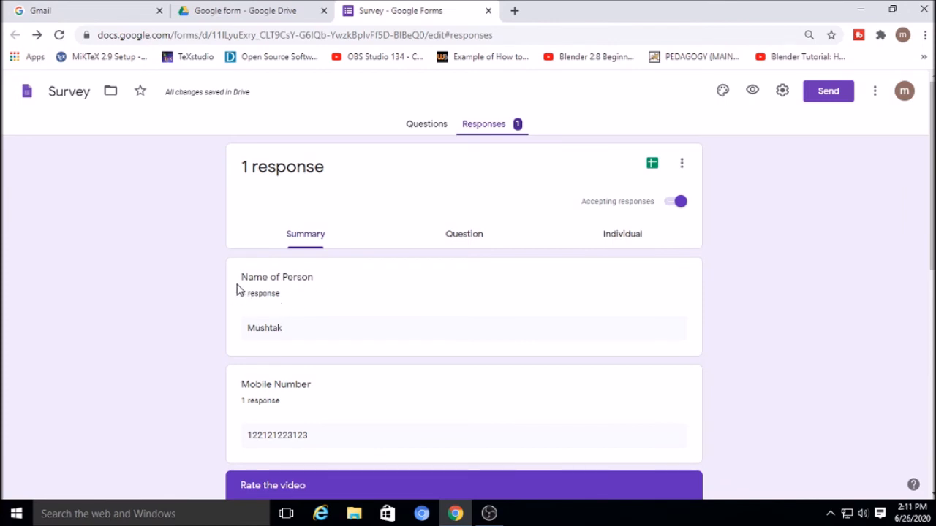
pyautogui.scroll(-2, 288, 421)
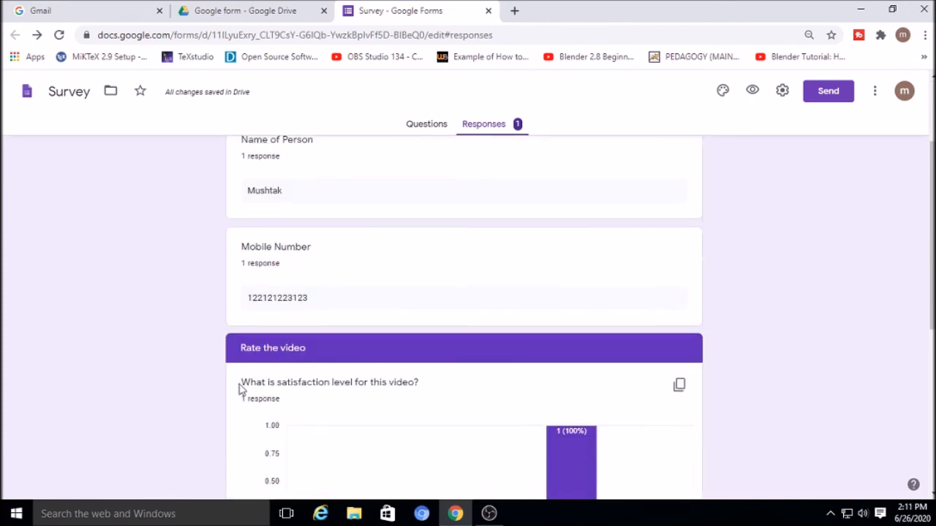
pyautogui.scroll(-2, 314, 325)
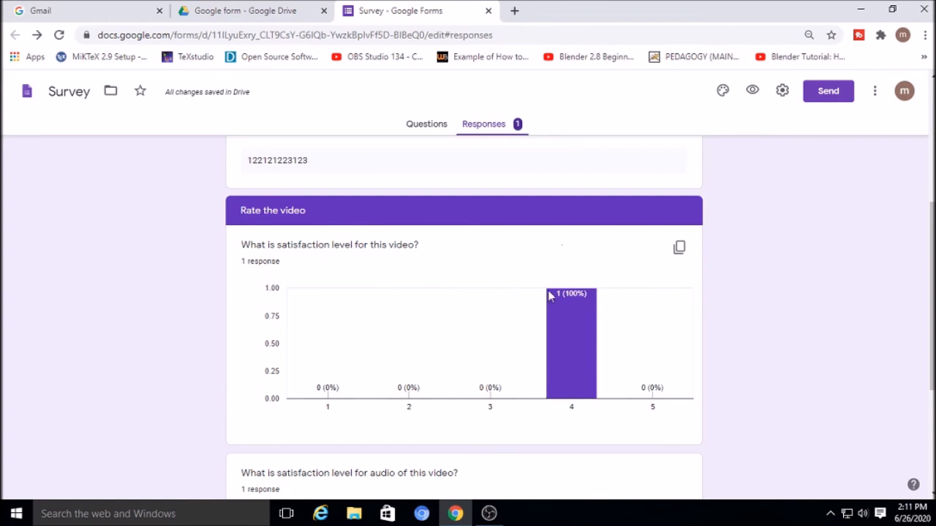
pyautogui.scroll(-3, 490, 384)
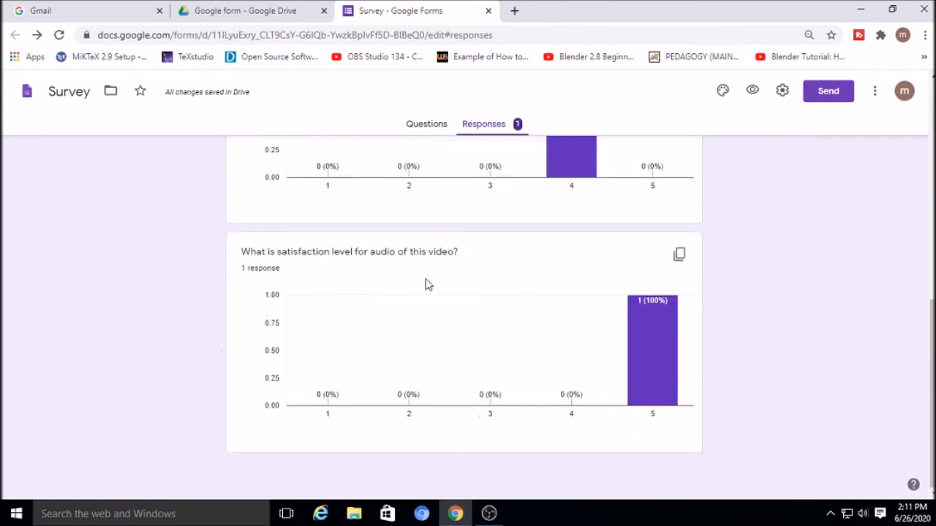
# Step: Examine the submitted response by question and as an individual response
pyautogui.scroll(10, 368, 304)
pyautogui.click(471, 244)
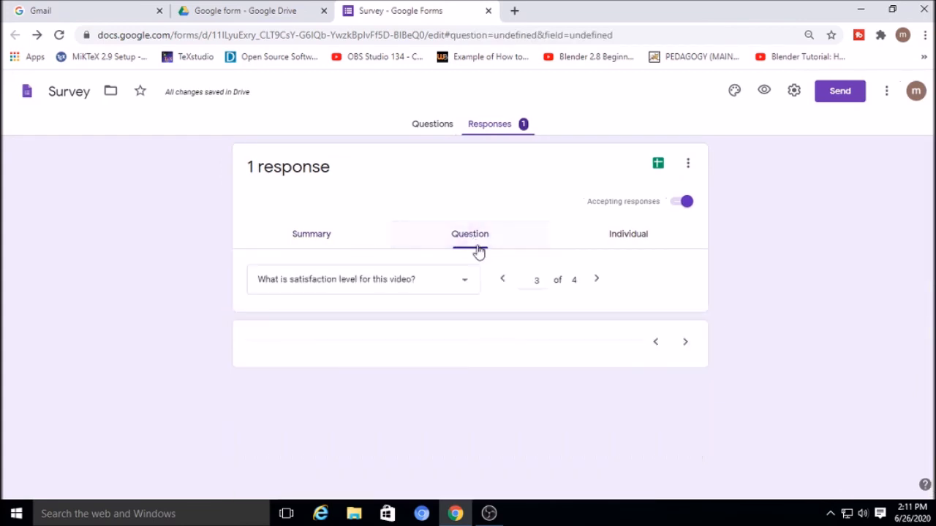
pyautogui.scroll(-2, 465, 318)
pyautogui.scroll(2, 466, 318)
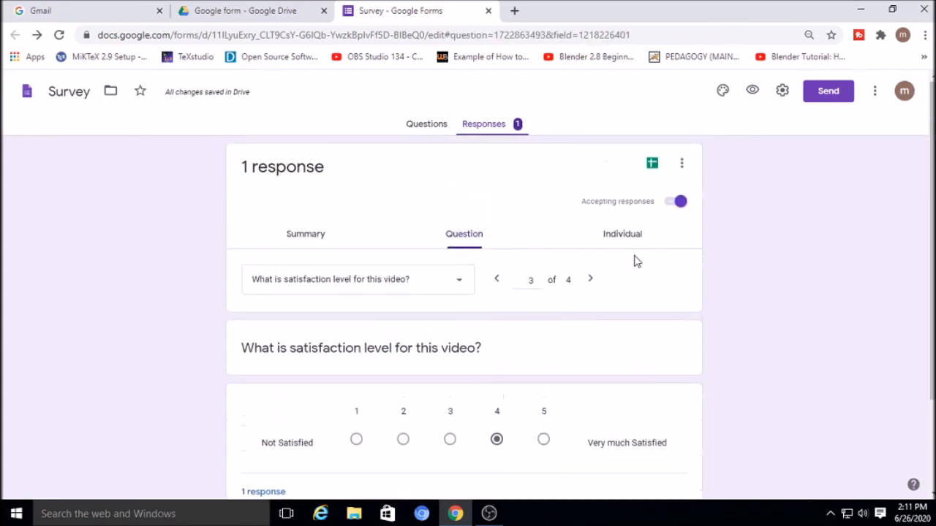
pyautogui.click(626, 237)
pyautogui.scroll(-3, 463, 340)
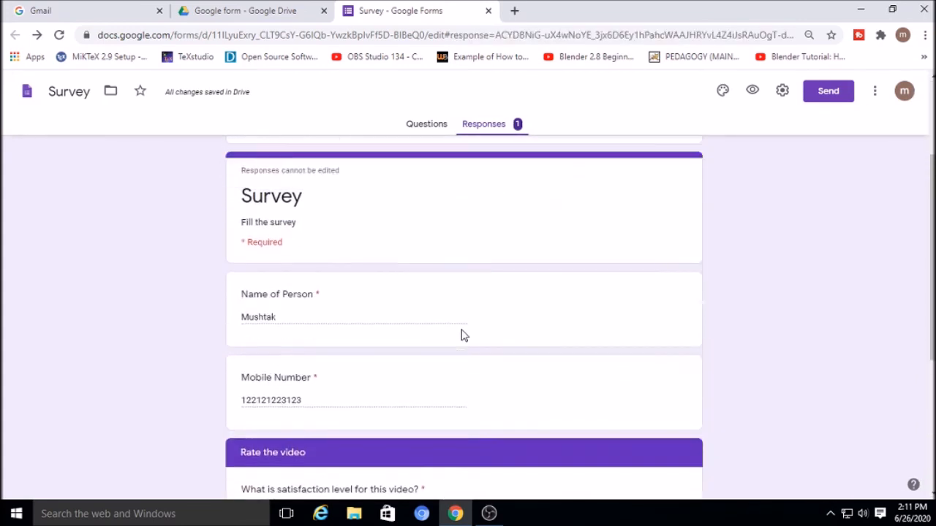
pyautogui.scroll(3, 461, 341)
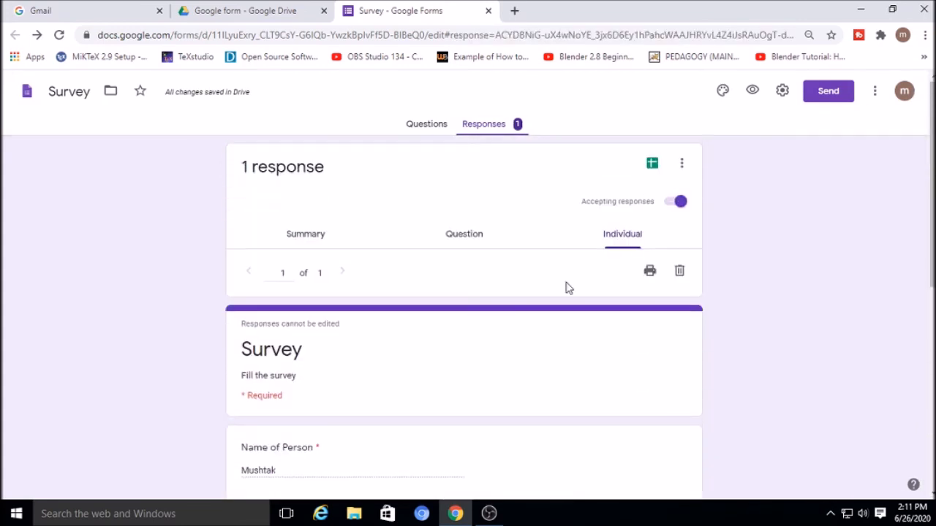
# Step: Open the linked response spreadsheet, inspect the recorded row and the video satisfaction column, and close the spreadsheet
pyautogui.click(651, 166)
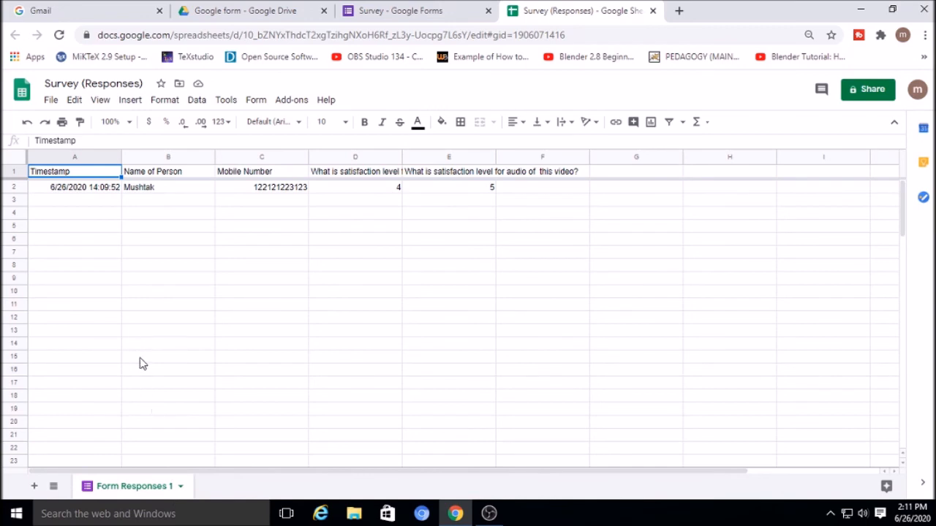
pyautogui.click(369, 189)
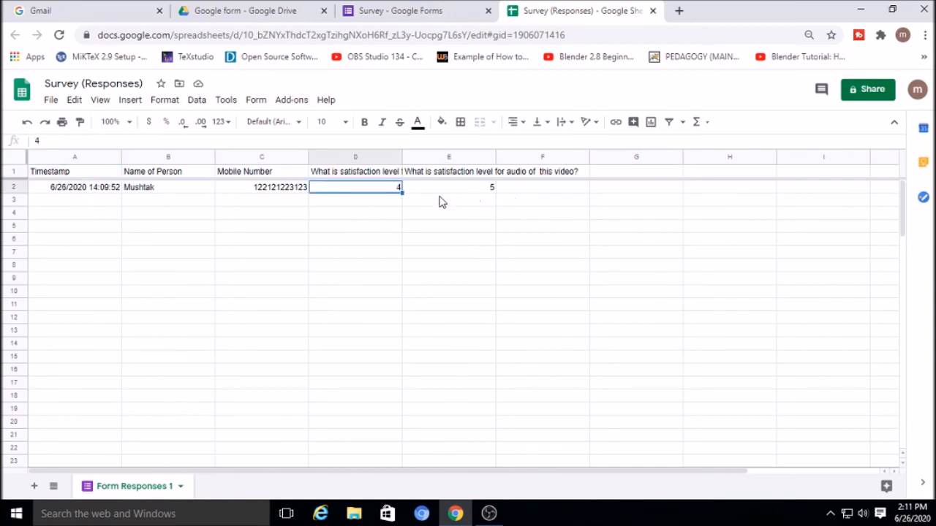
pyautogui.click(341, 331)
pyautogui.moveTo(370, 188); pyautogui.dragTo(371, 348)
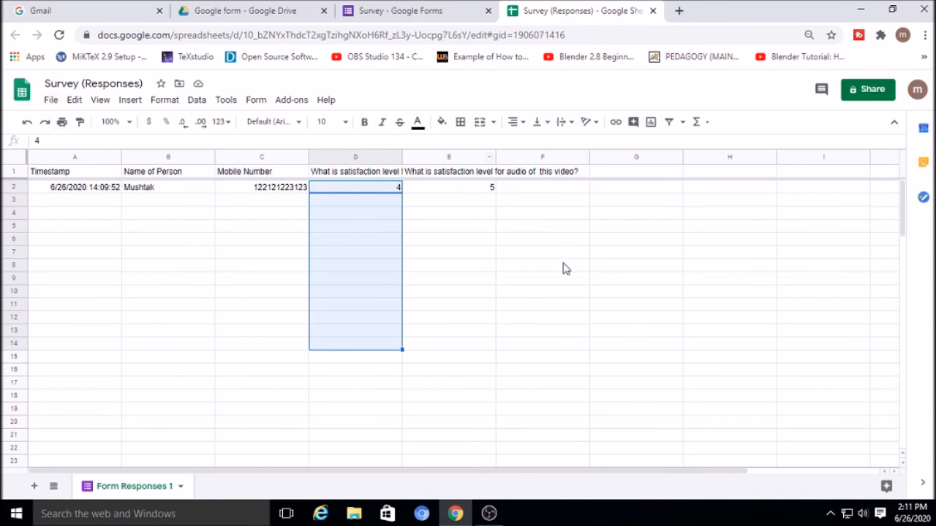
pyautogui.click(541, 317)
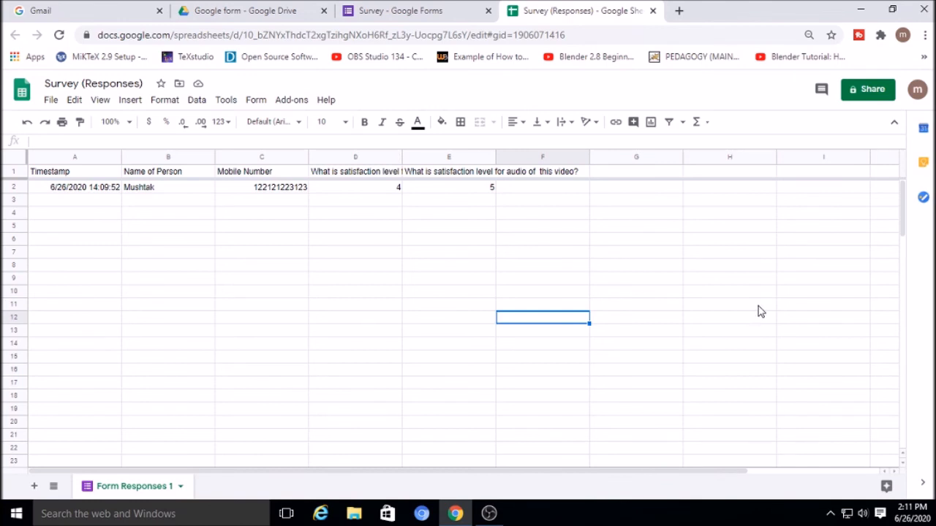
pyautogui.click(653, 11)
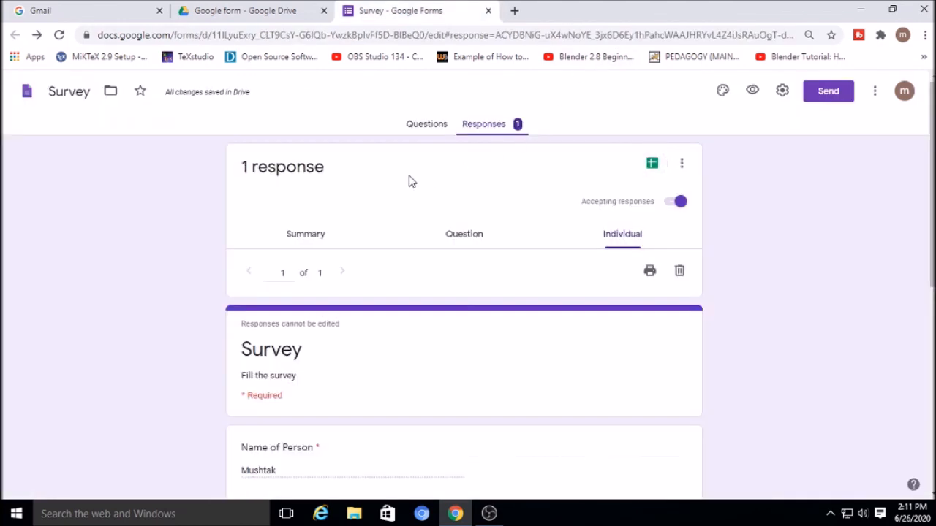
# Step: Return to the form's questions and look over the Rate the video section
pyautogui.scroll(-2, 447, 284)
pyautogui.scroll(2, 439, 290)
pyautogui.click(427, 125)
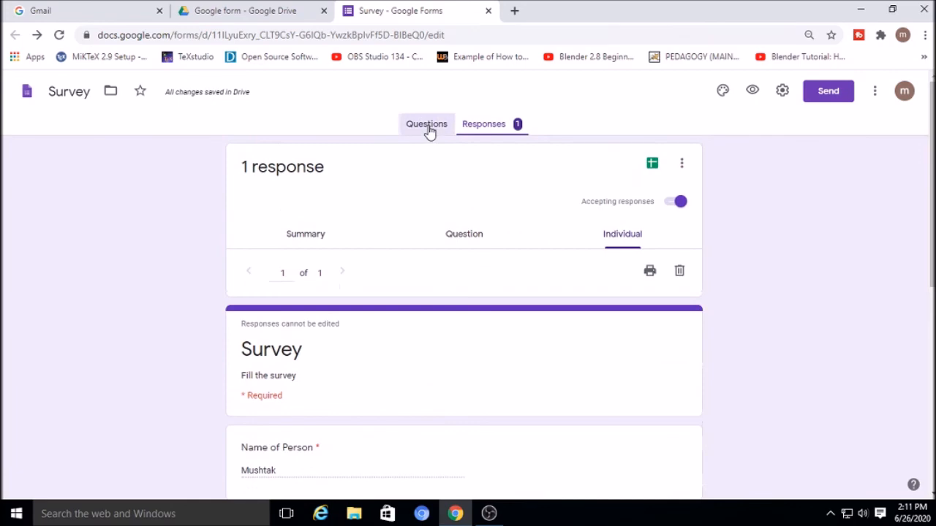
pyautogui.scroll(-6, 449, 321)
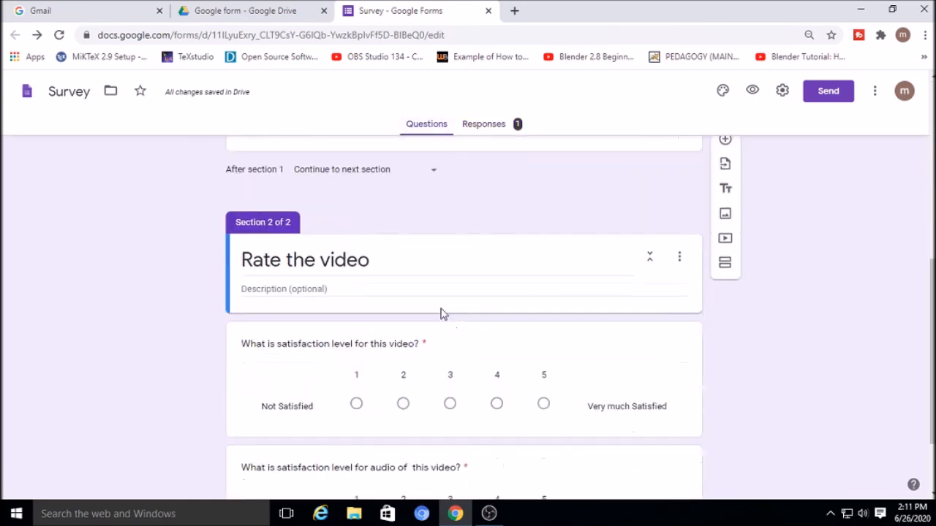